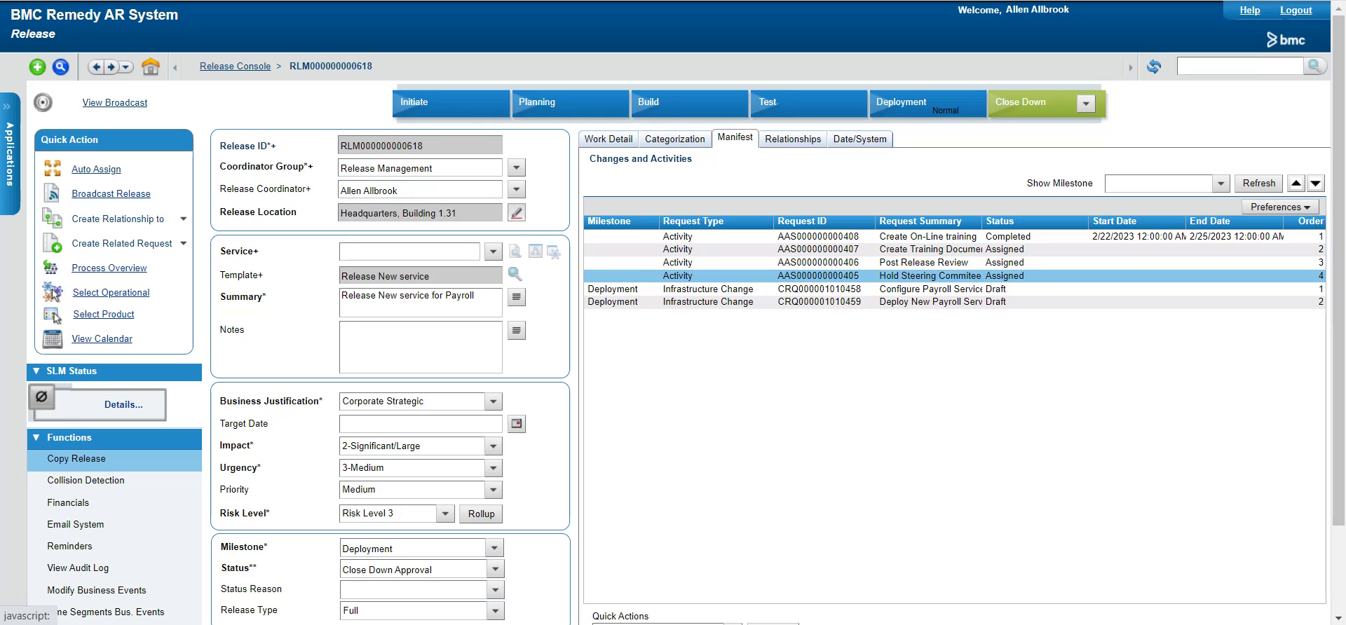
Step: Start a new release for the Network service with the summary "server software upgrade"
left_click(54, 317)
left_click(630, 373)
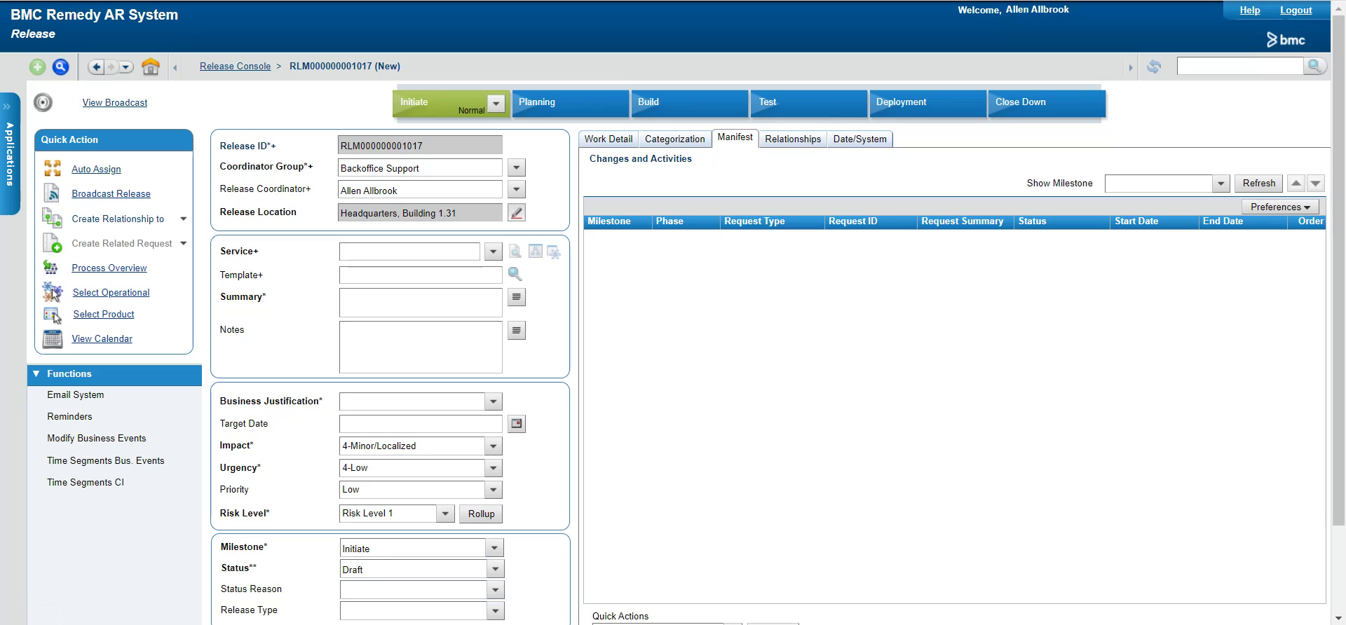
left_click(494, 251)
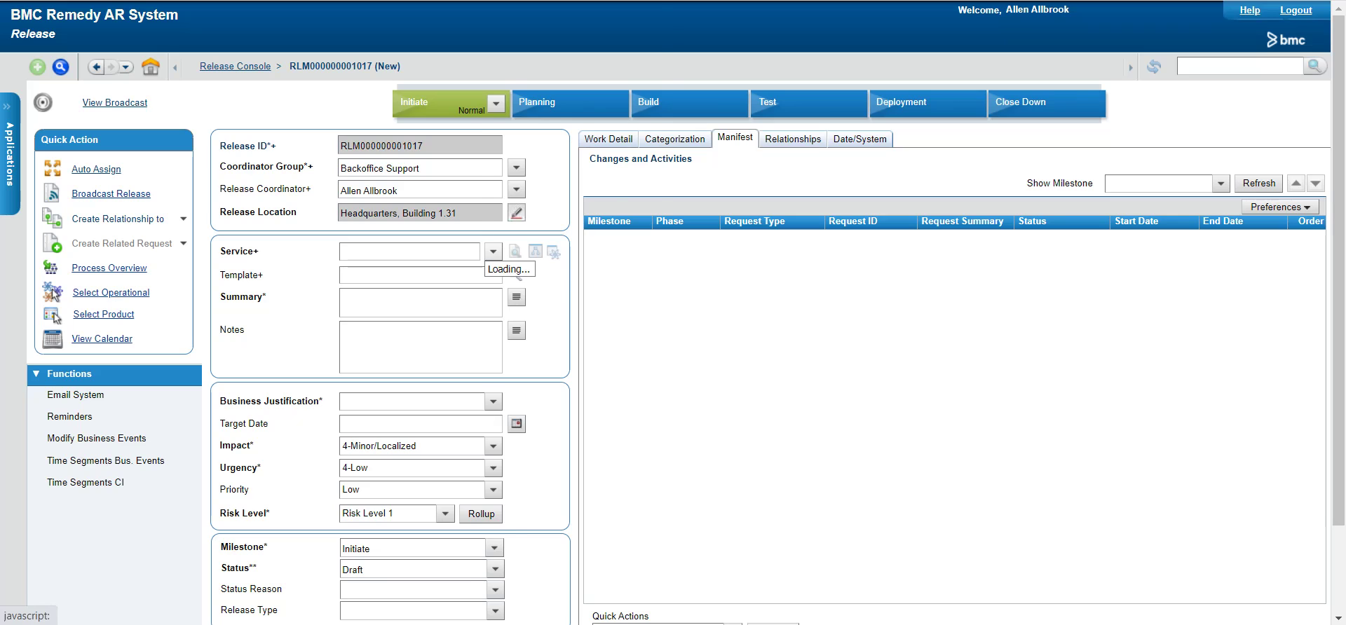
scroll(533, 349, "down", 8)
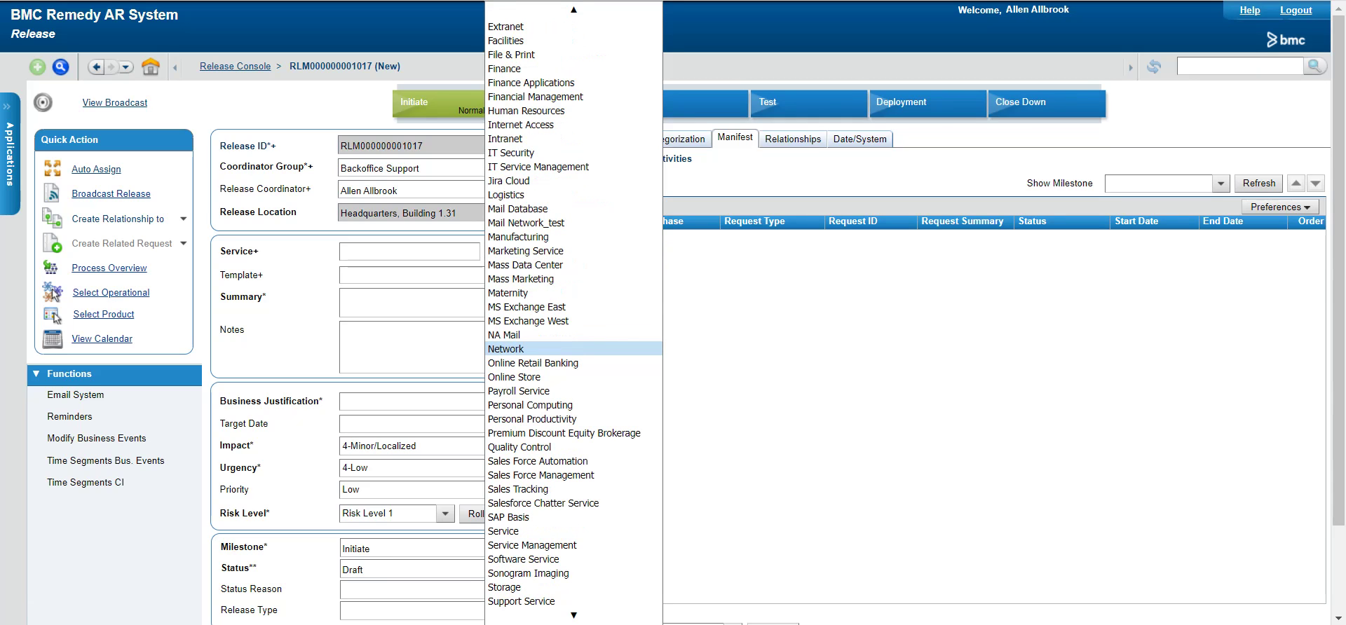
left_click(533, 349)
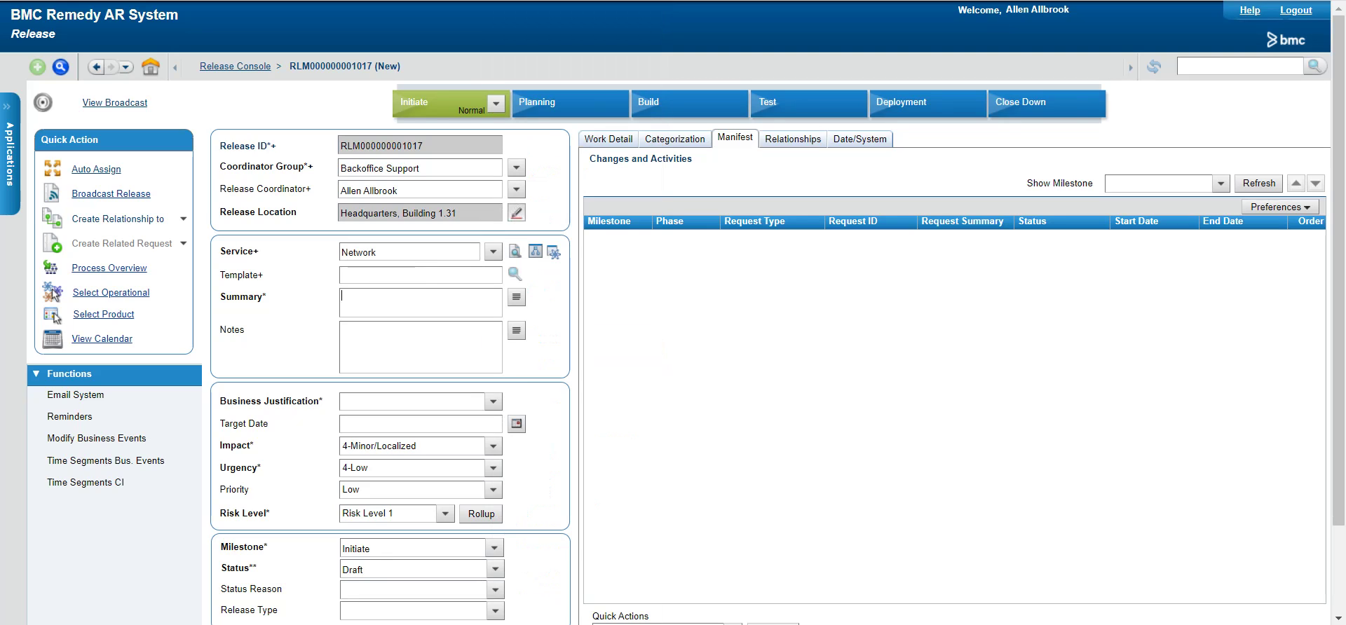
type("server software upgrade")
Step: Set the release's business justification to Maintenance and its risk level to Risk Level 1
left_click(494, 401)
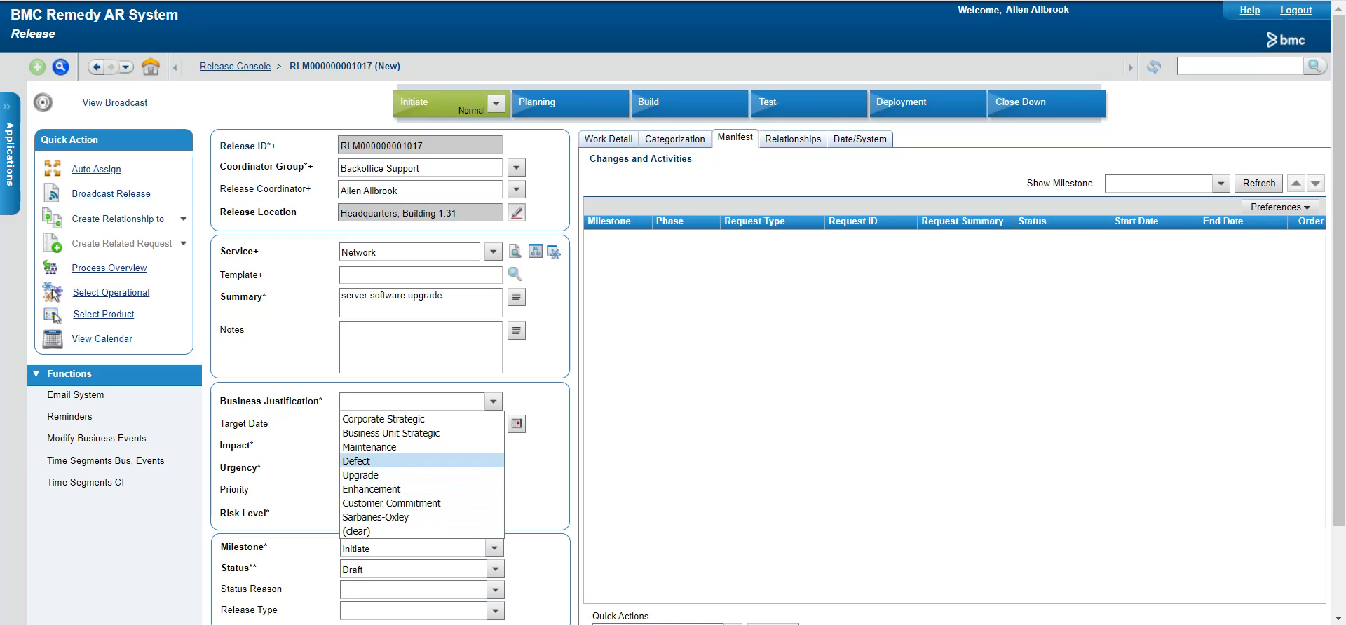
left_click(365, 448)
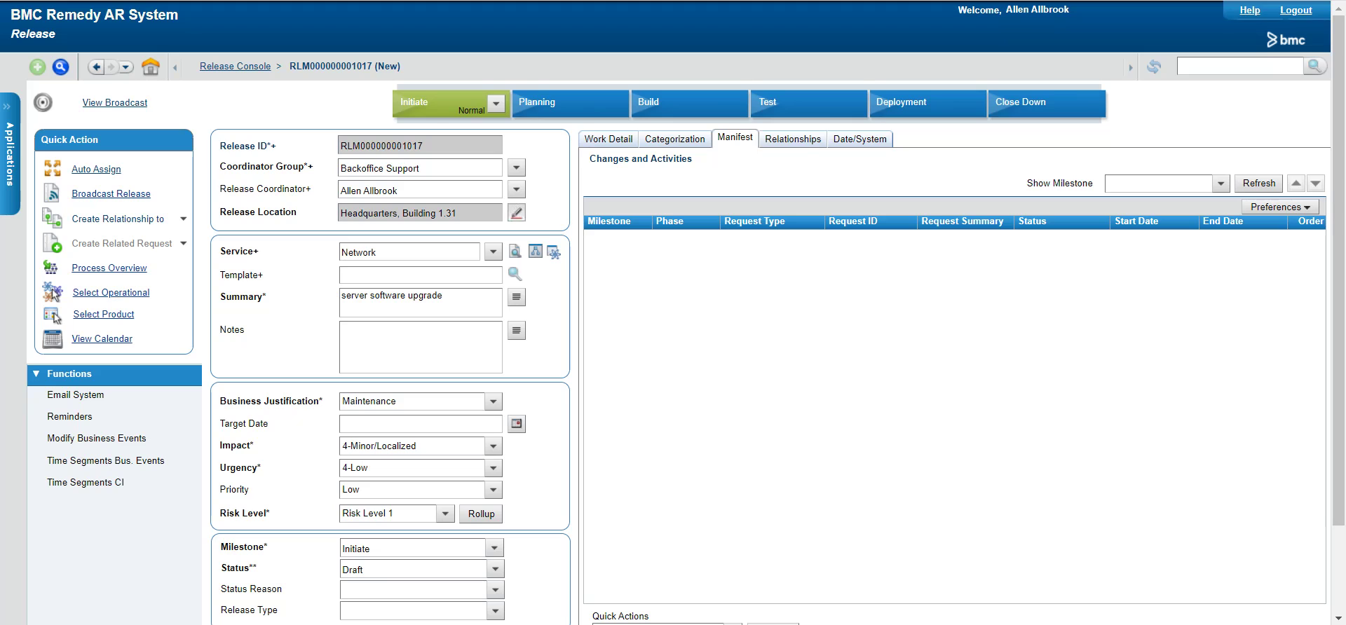
scroll(673, 312, "down", 3)
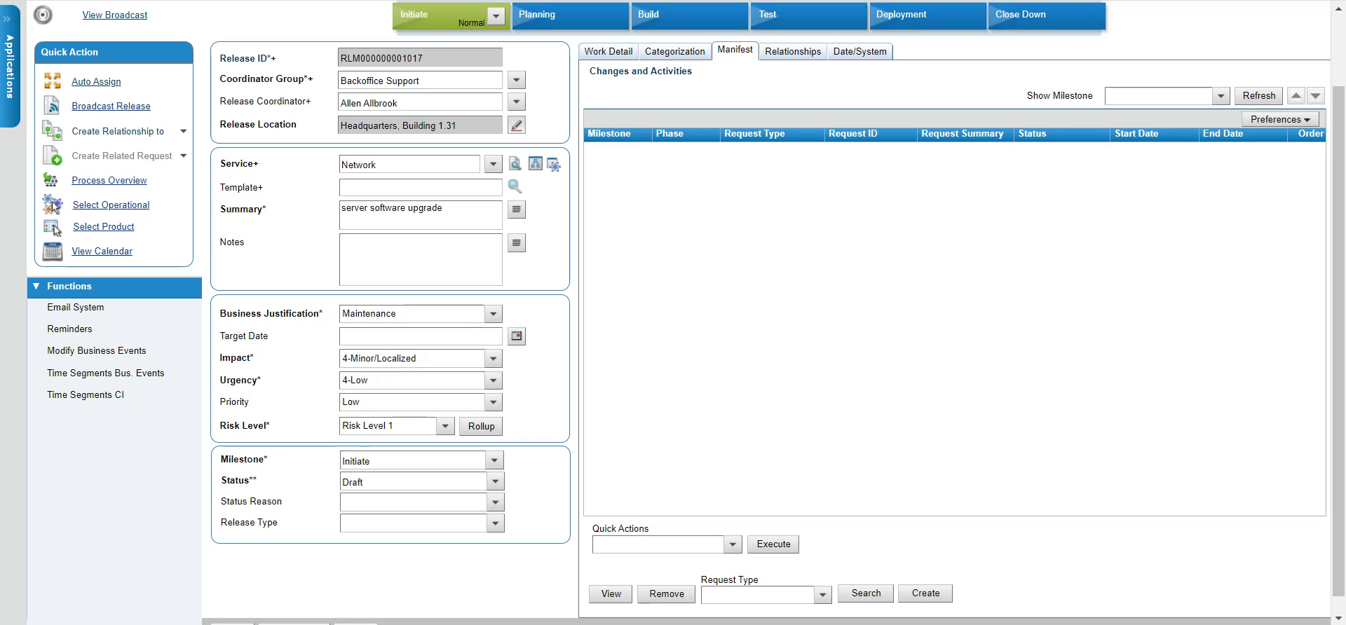
left_click(446, 427)
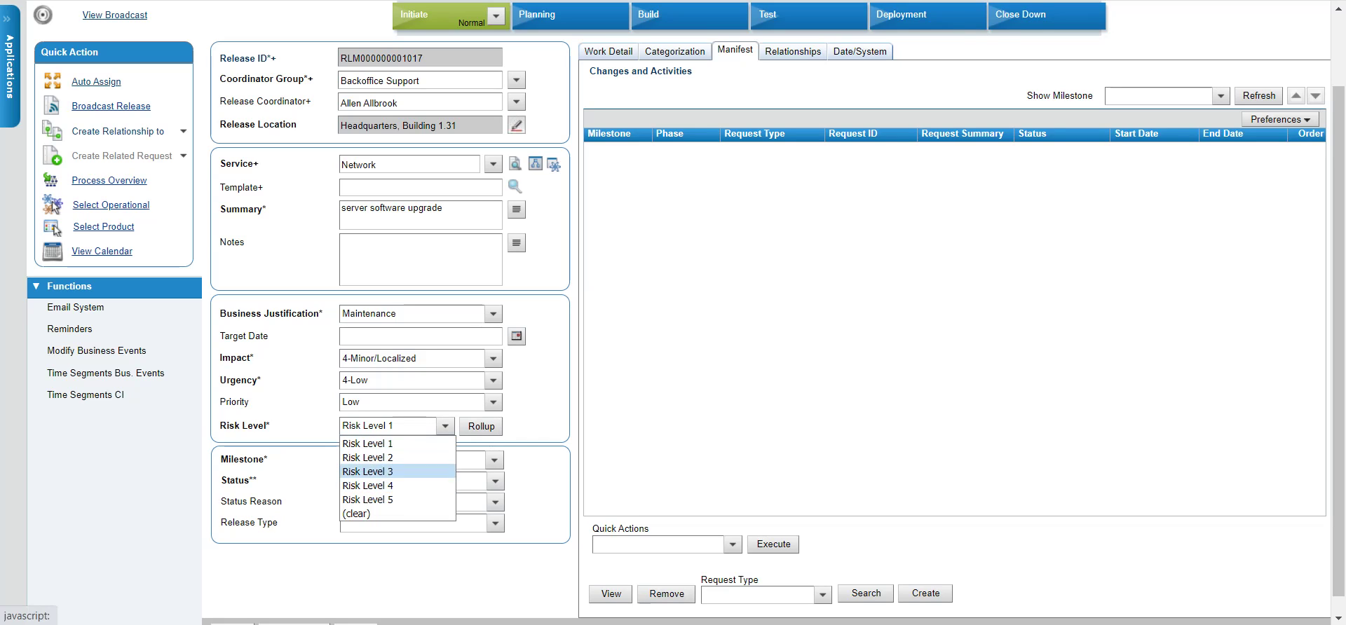
left_click(403, 444)
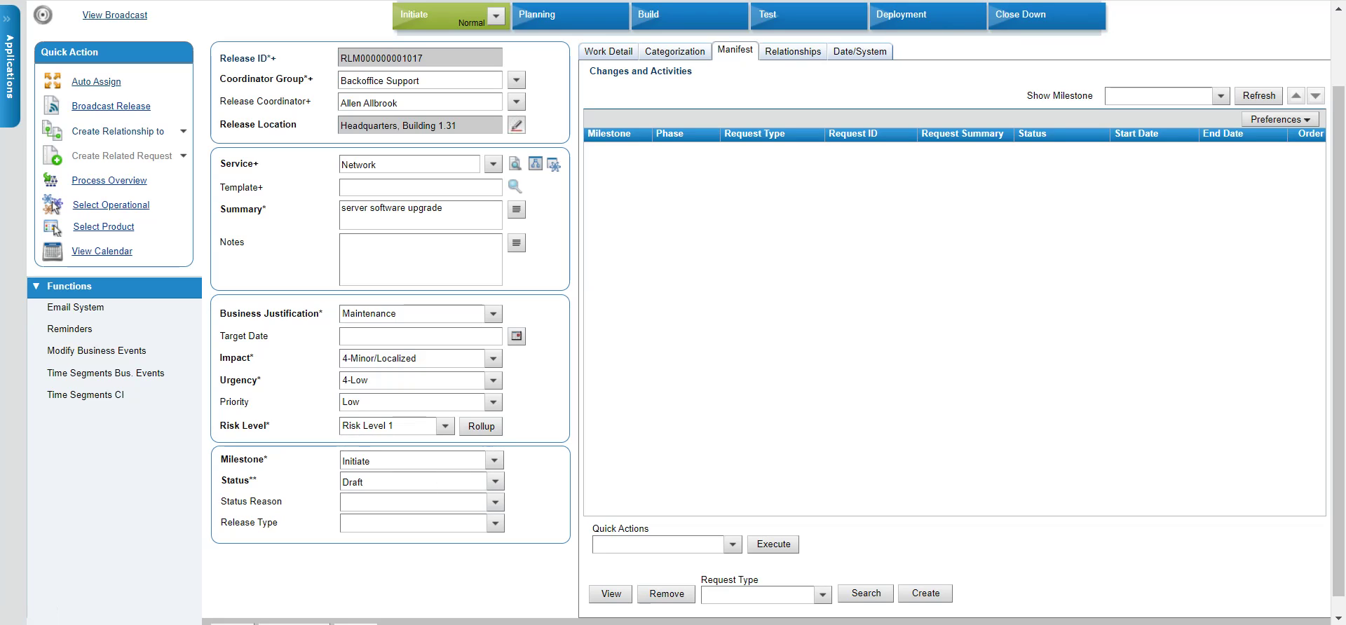
Step: Keep the milestone at Initiate and save the new release
left_click(494, 460)
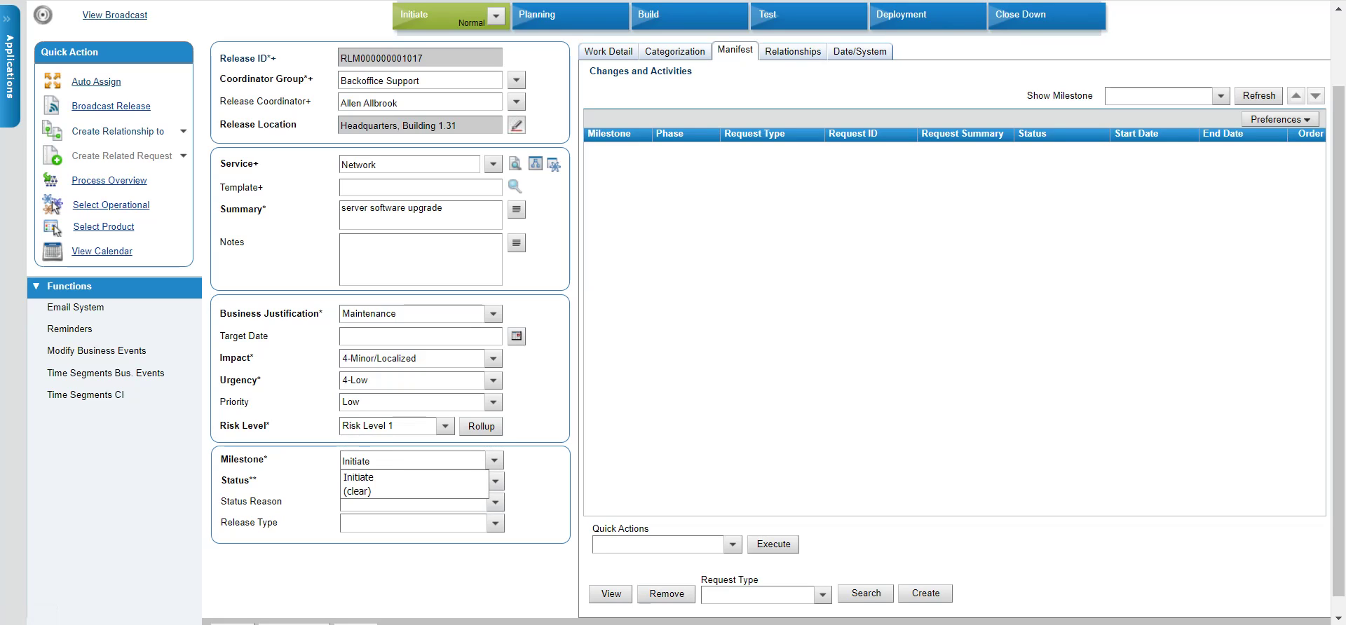
key("Return")
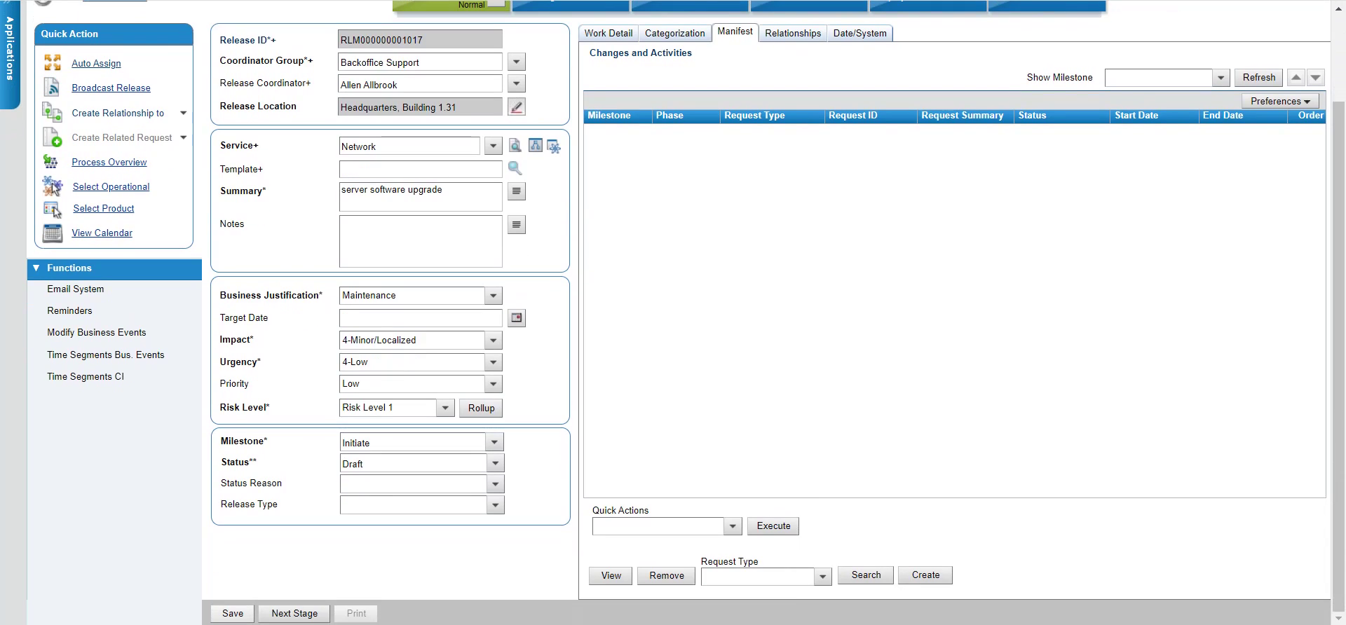
left_click(233, 614)
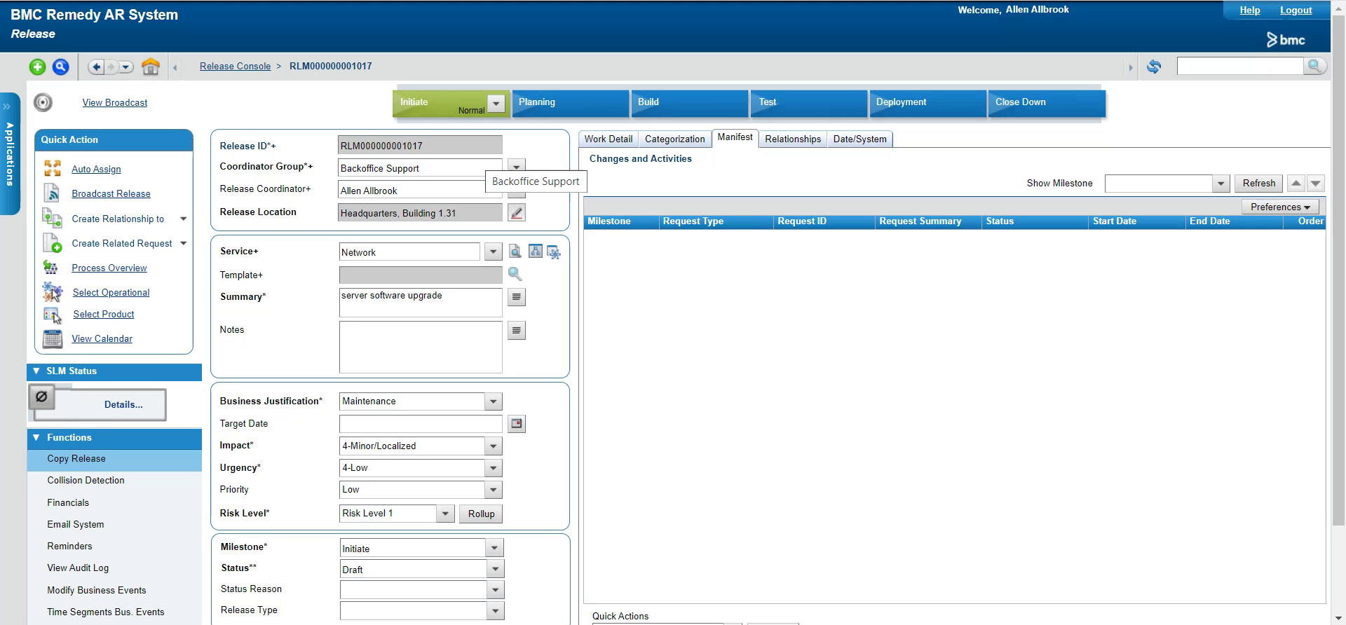
Step: View the saved release's work details and categorization, ending on its manifest of changes and activities
left_click(609, 138)
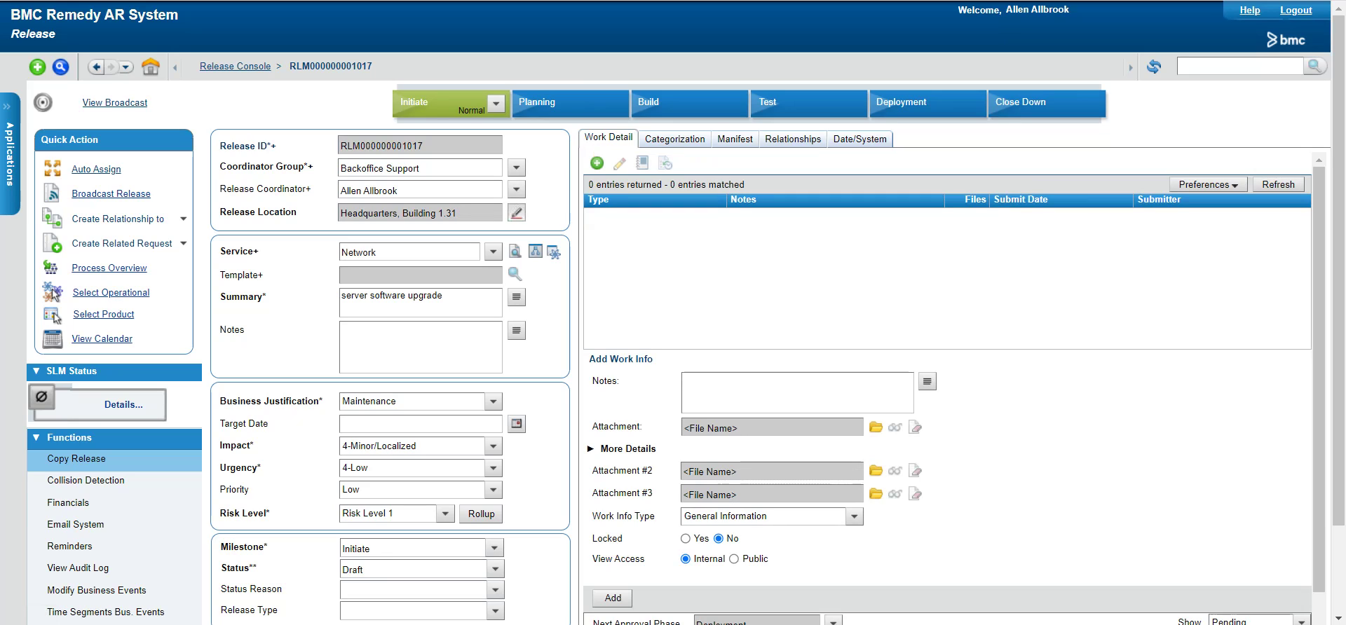
left_click(686, 380)
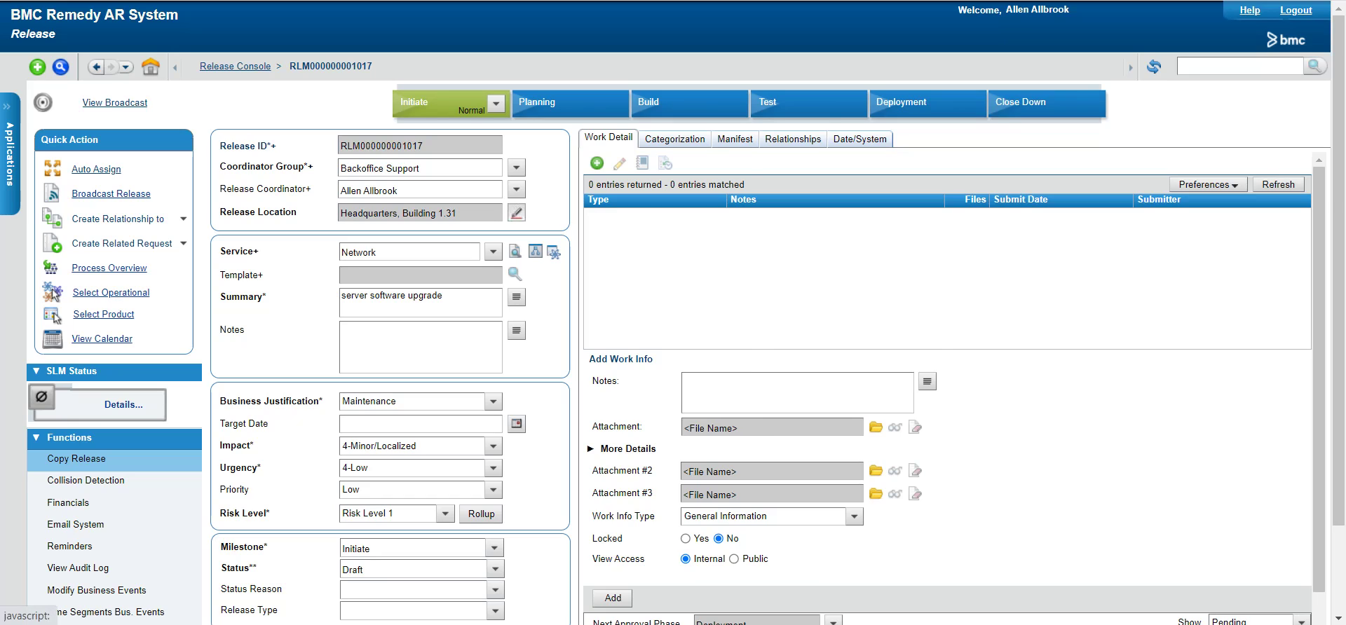
left_click(674, 138)
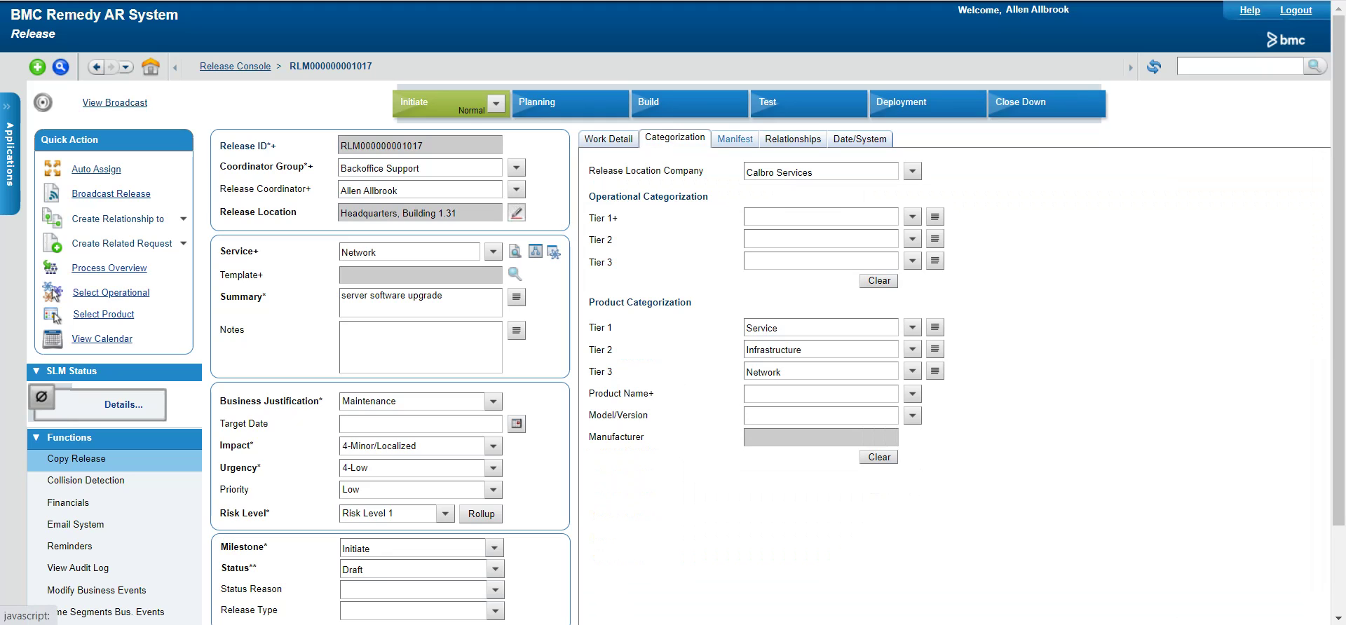
left_click(735, 138)
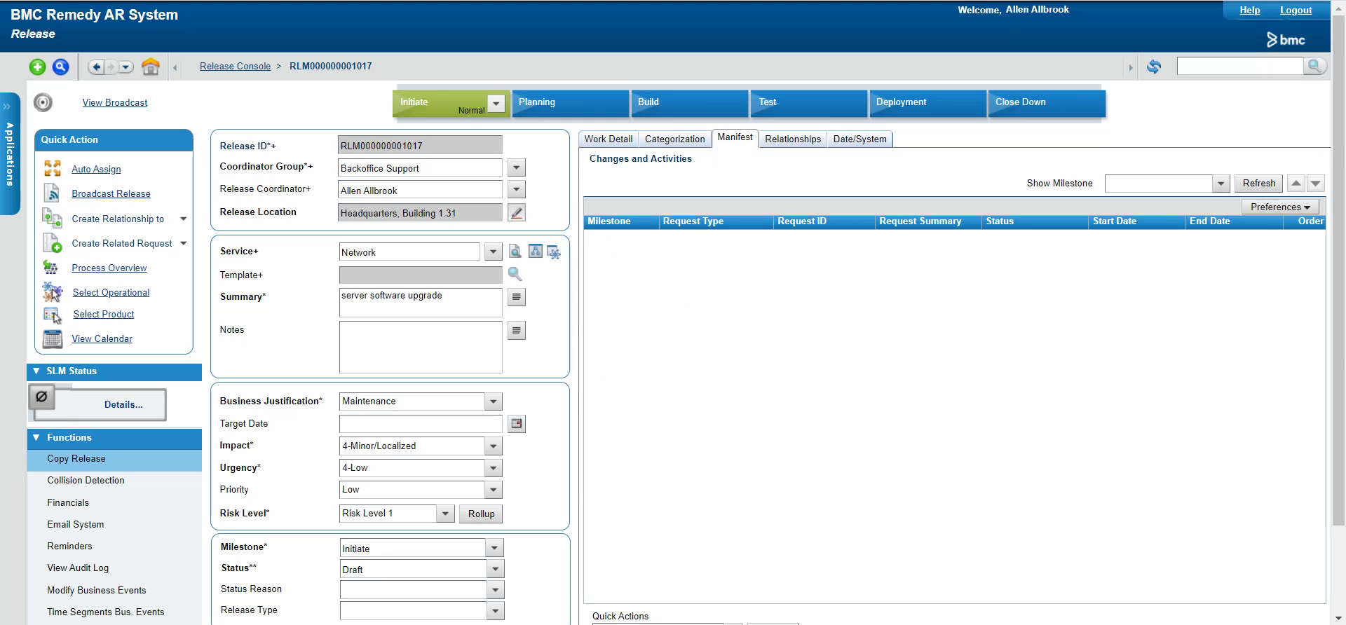
Step: Advance the release through Initiation Approval and Registered to Planning Approval in the Planning milestone
scroll(673, 316, "down", 2)
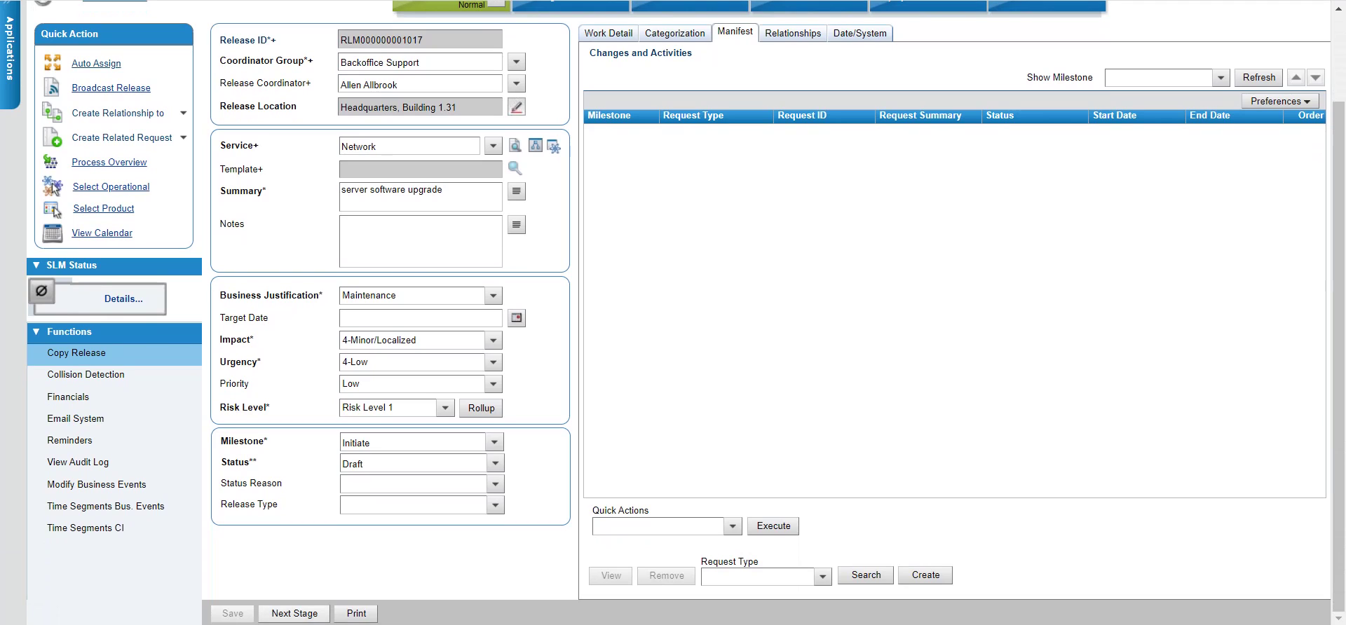
left_click(294, 614)
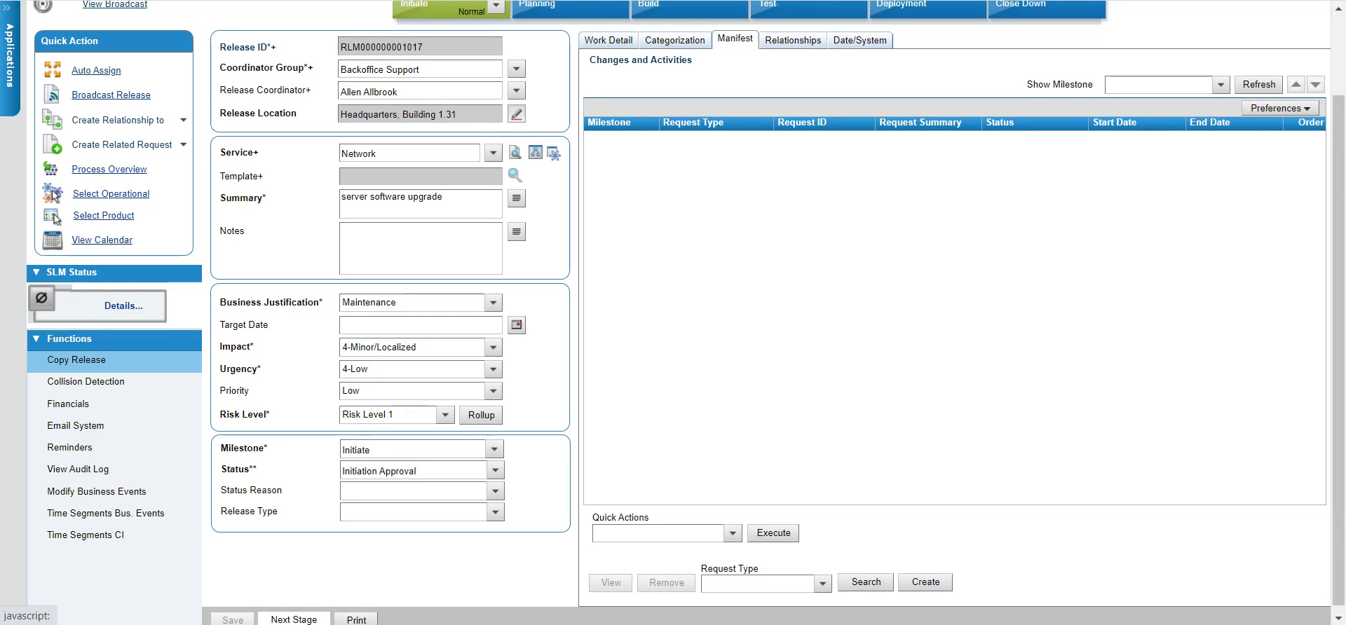
left_click(294, 620)
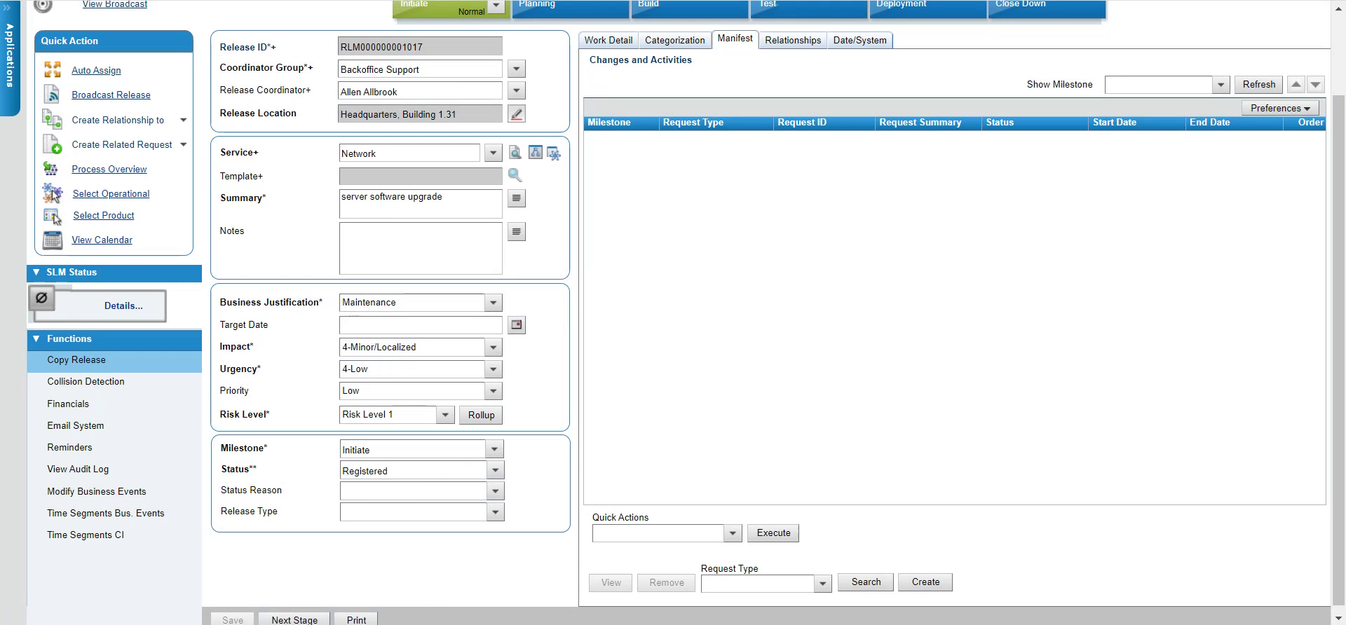
scroll(673, 313, "up", 2)
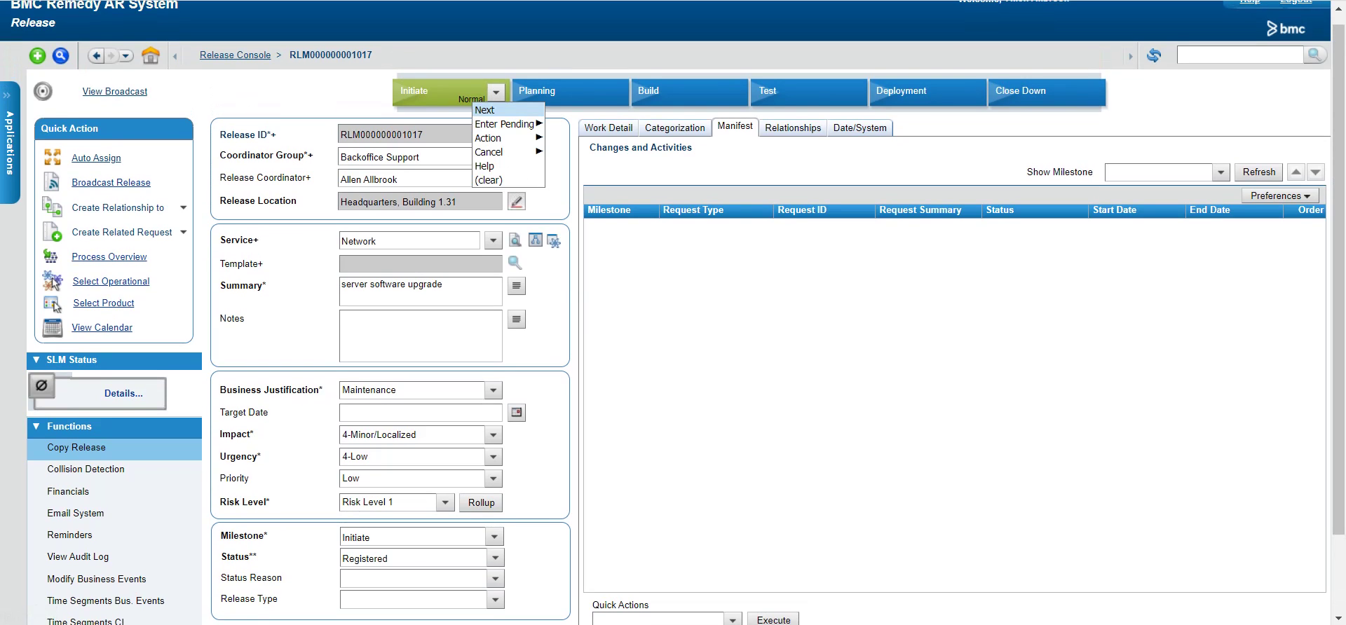
left_click(484, 110)
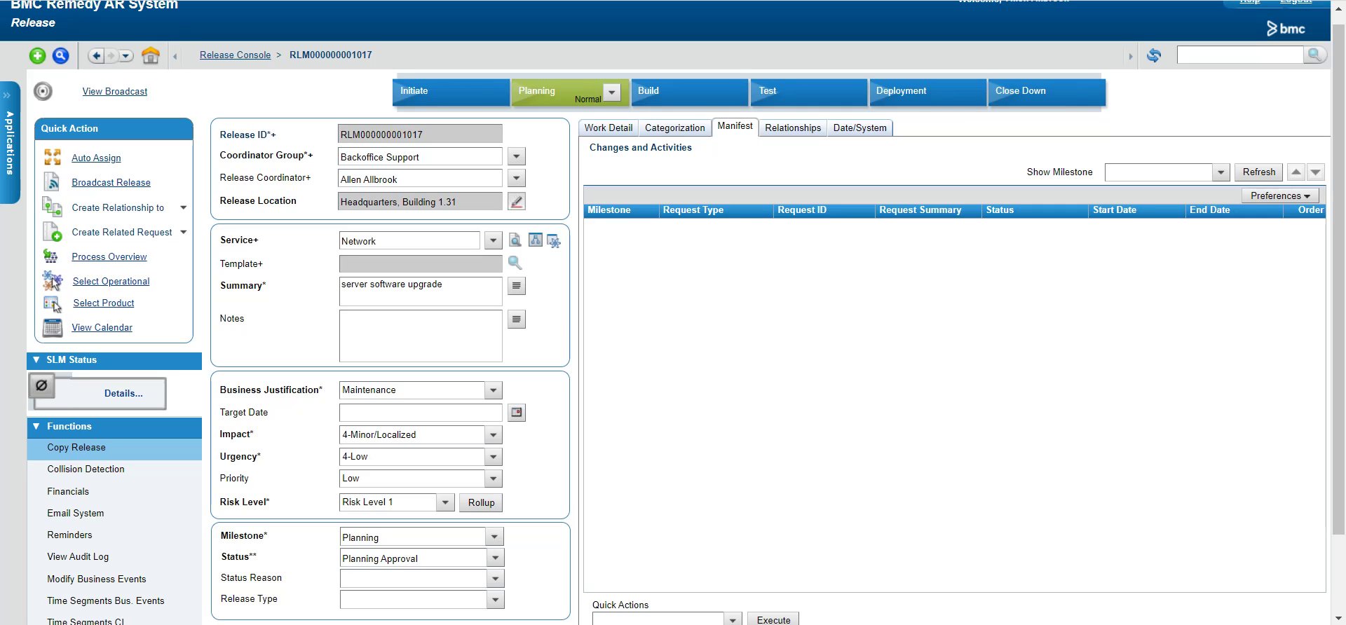
Step: Set the manifest's milestone filter to Build
scroll(673, 313, "down", 2)
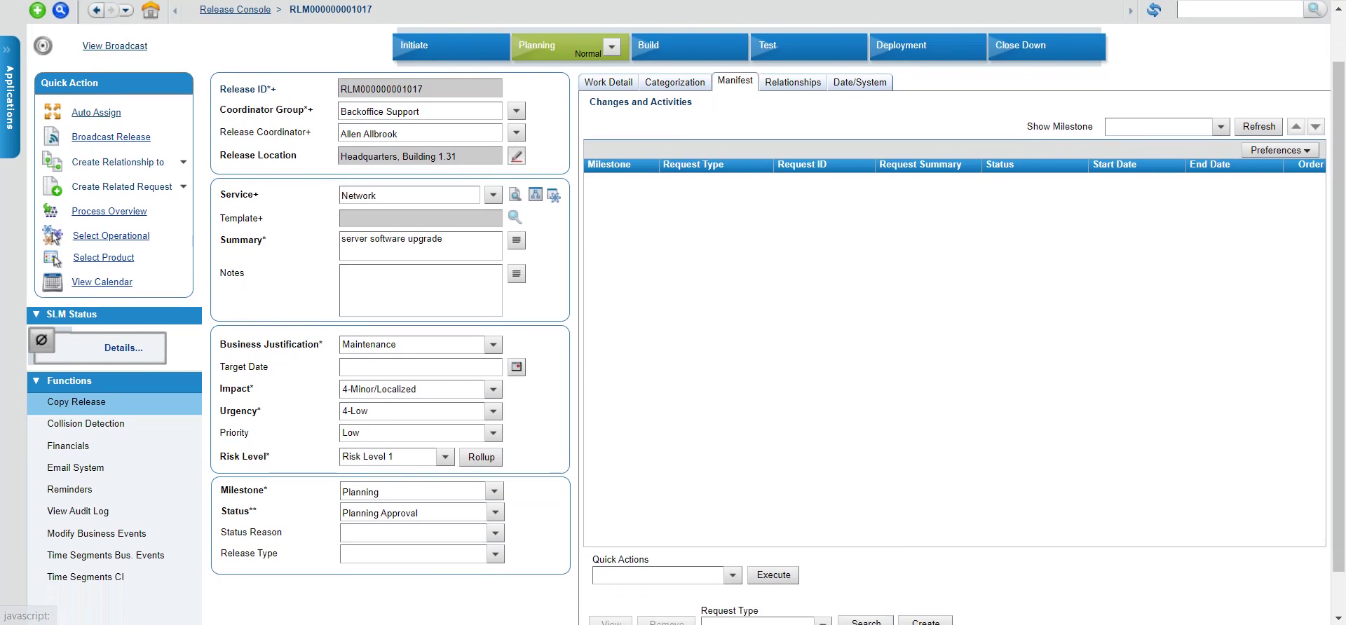
scroll(673, 313, "up", 2)
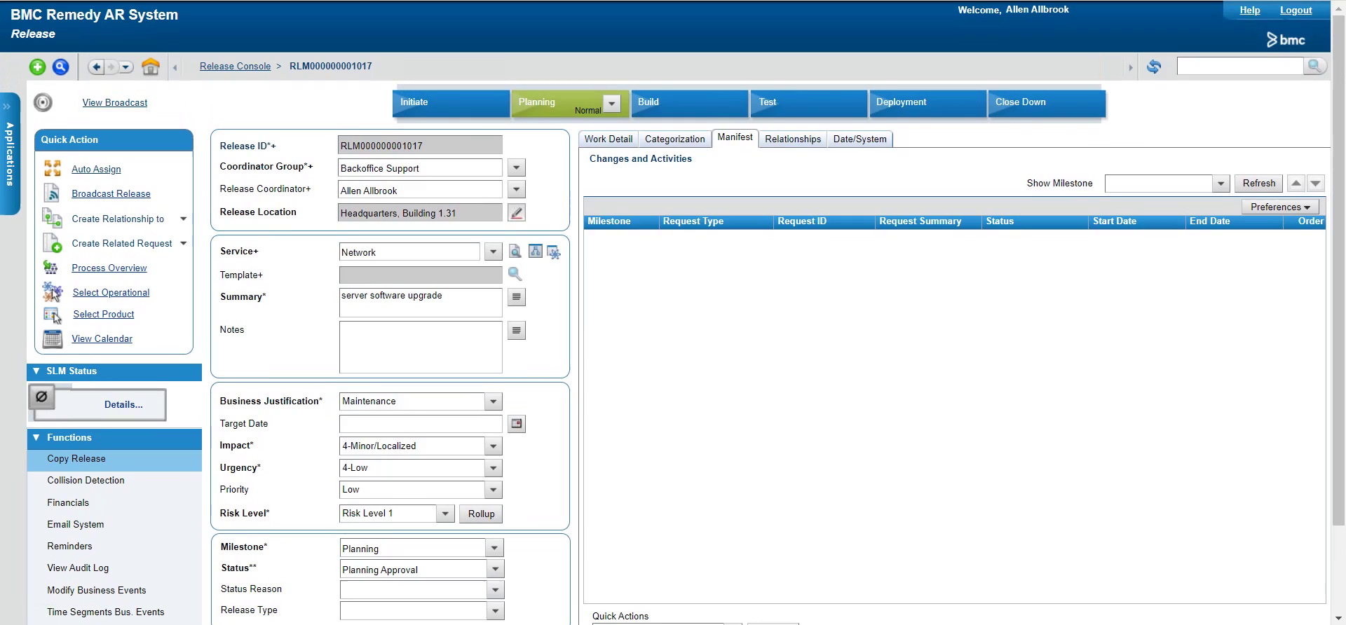
scroll(673, 312, "down", 2)
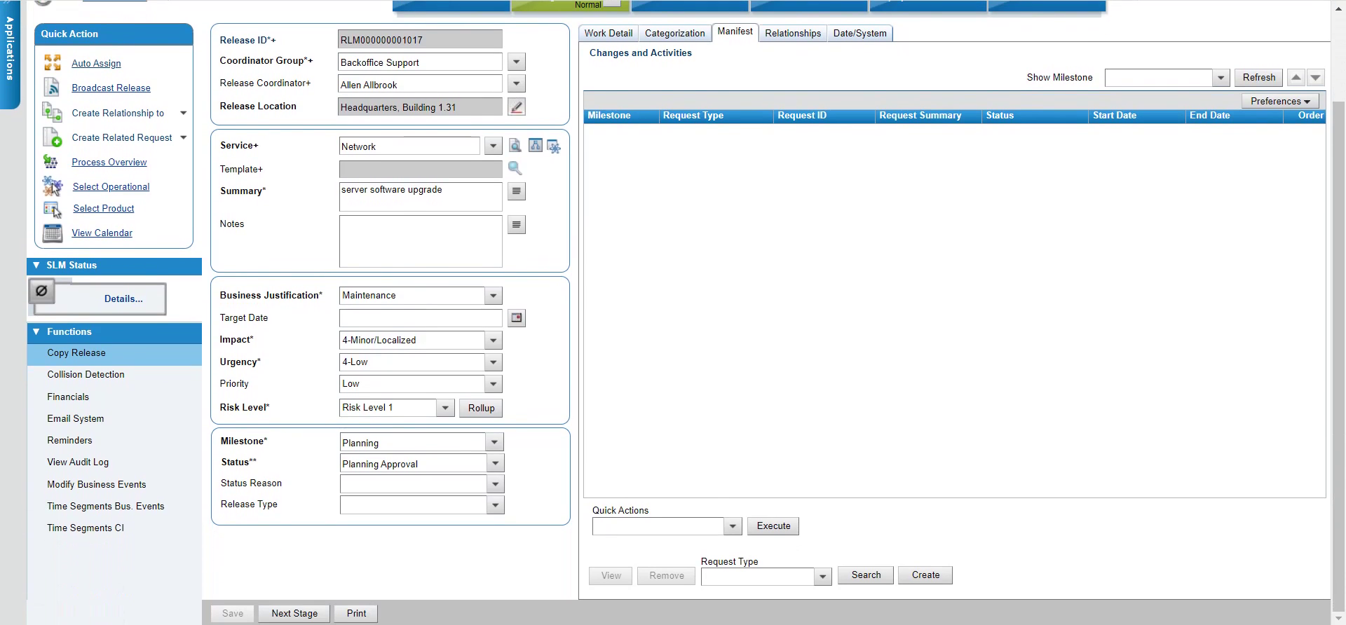
scroll(673, 313, "up", 2)
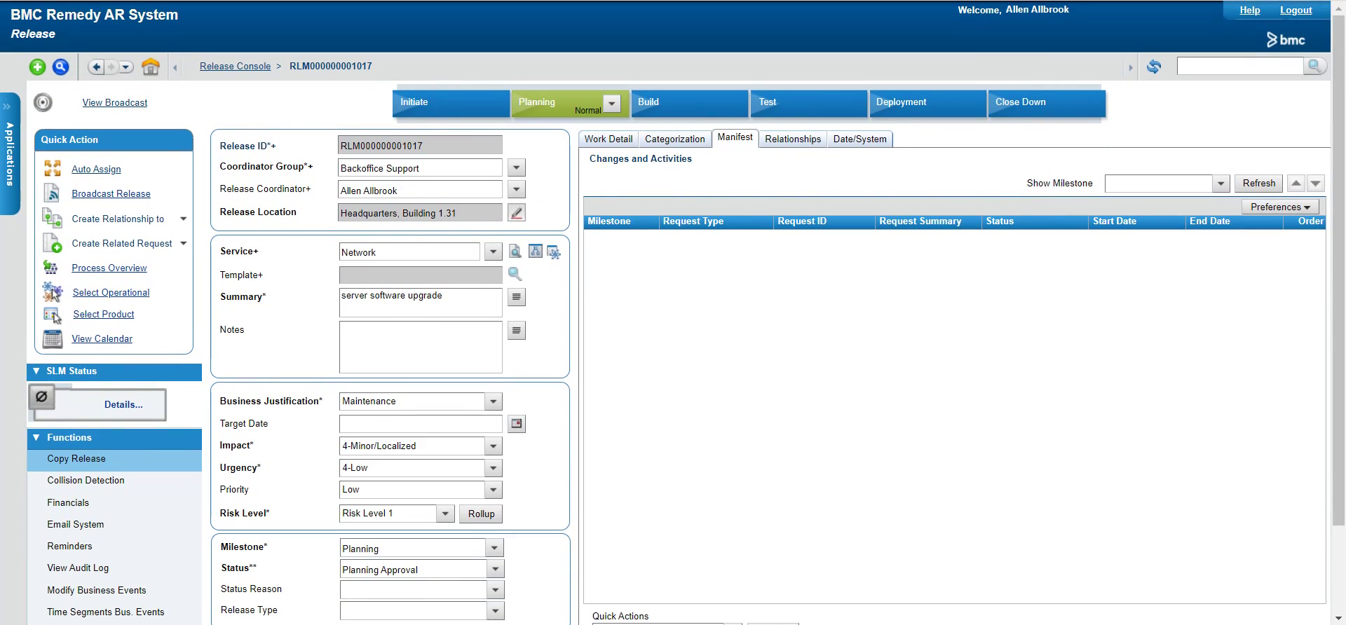
left_click(1222, 183)
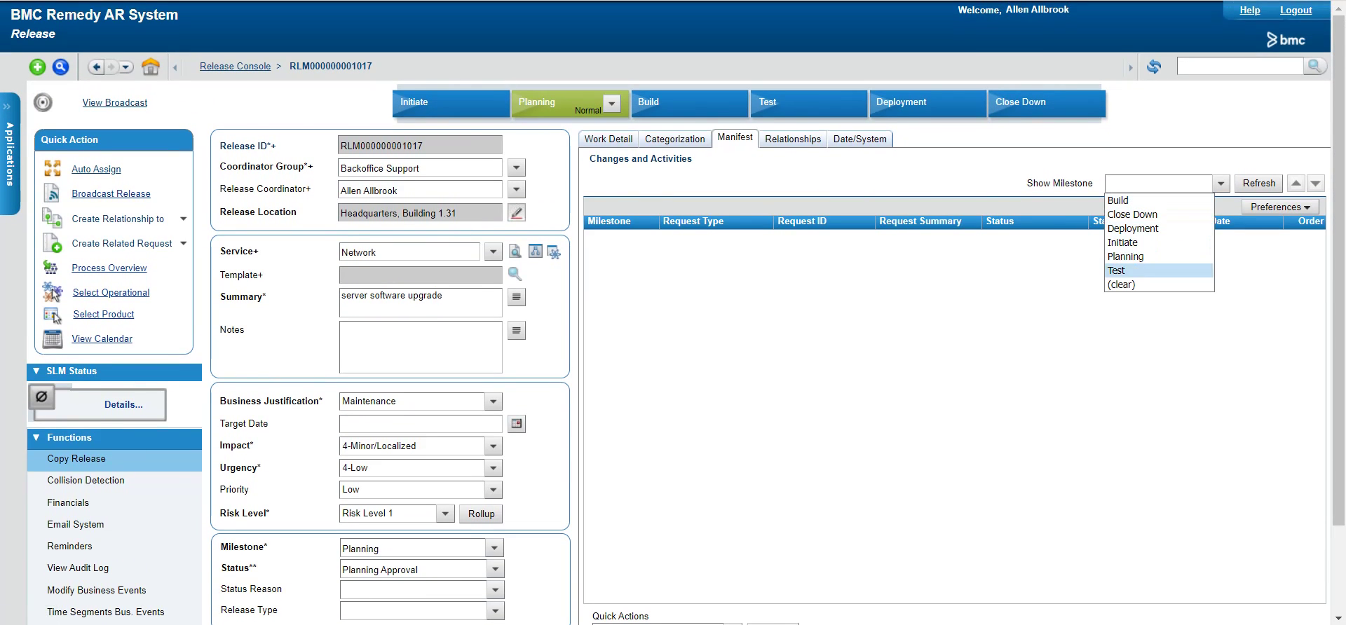
key("Escape")
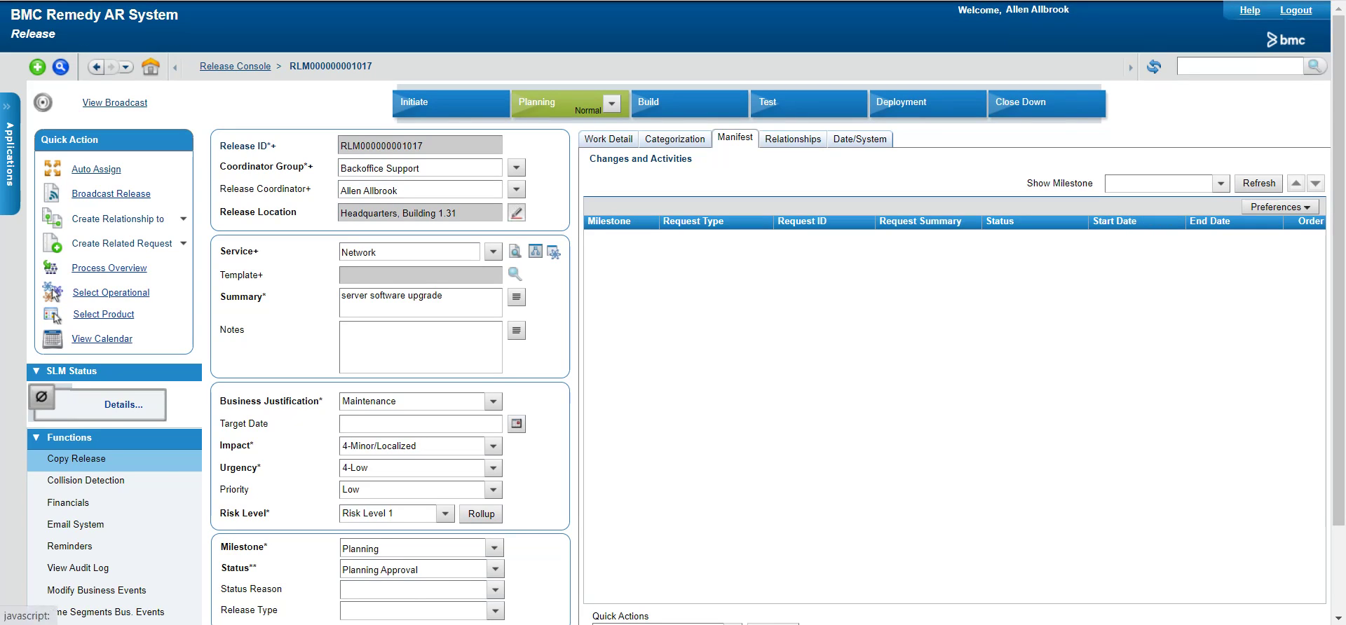
left_click(1221, 183)
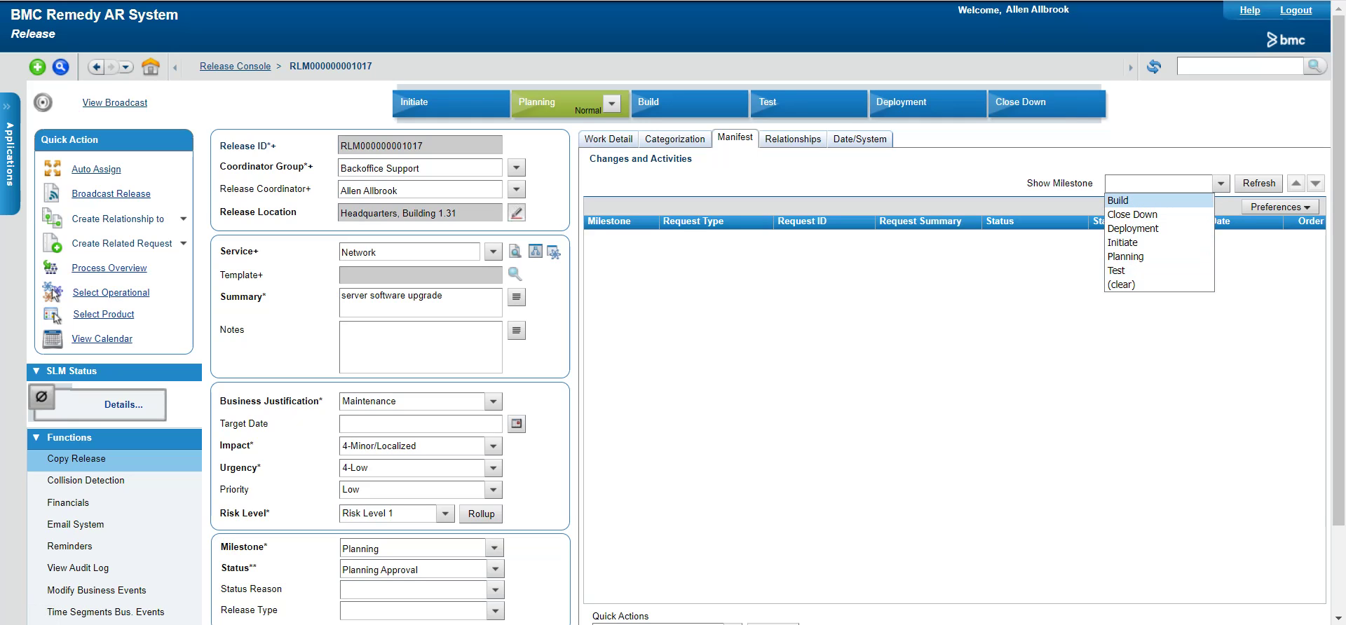
left_click(1118, 201)
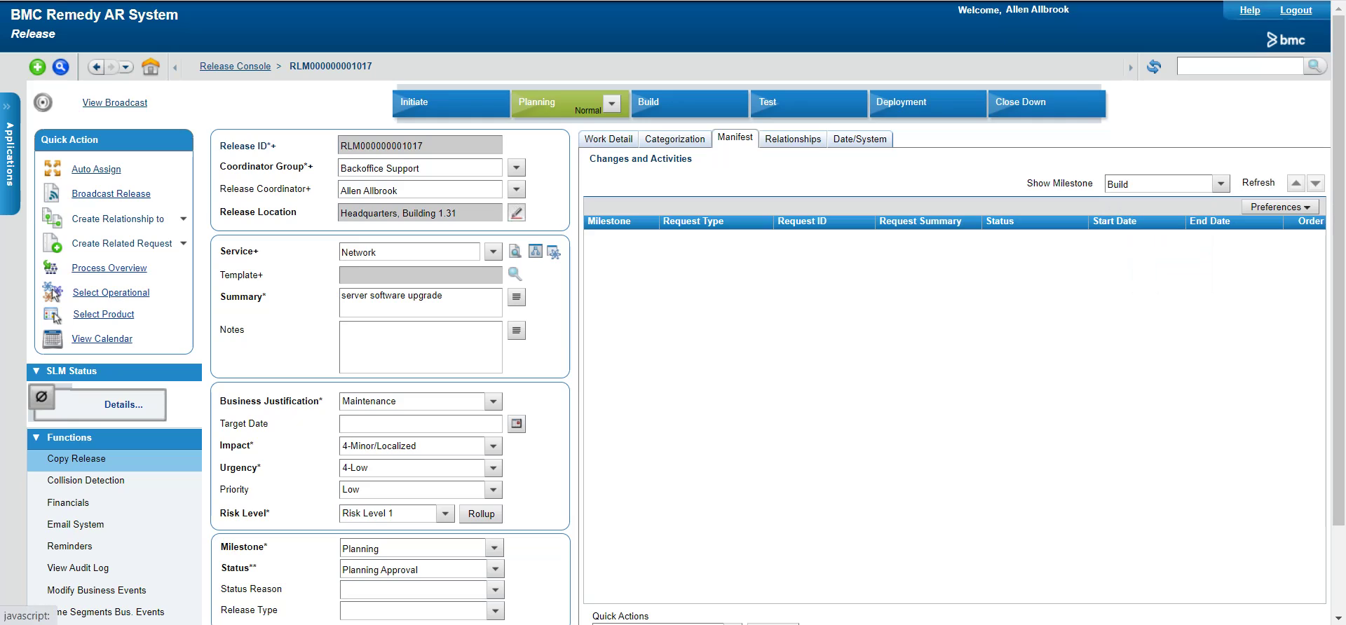
left_click(1221, 184)
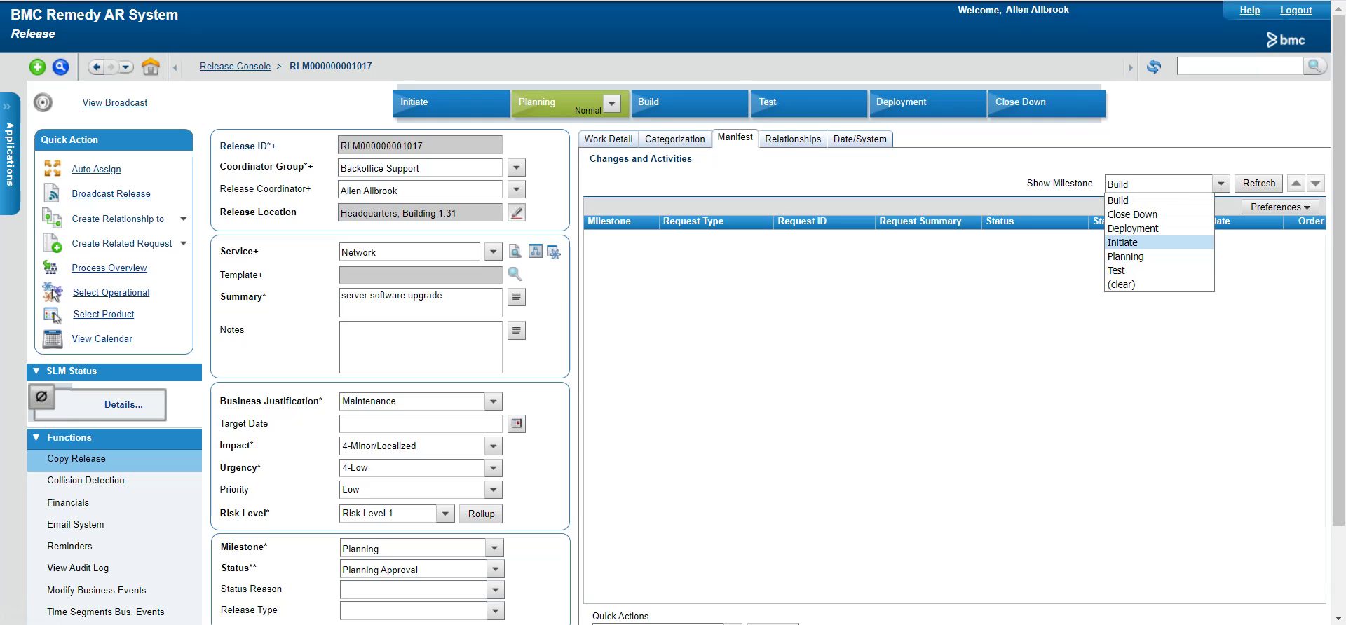
key("Escape")
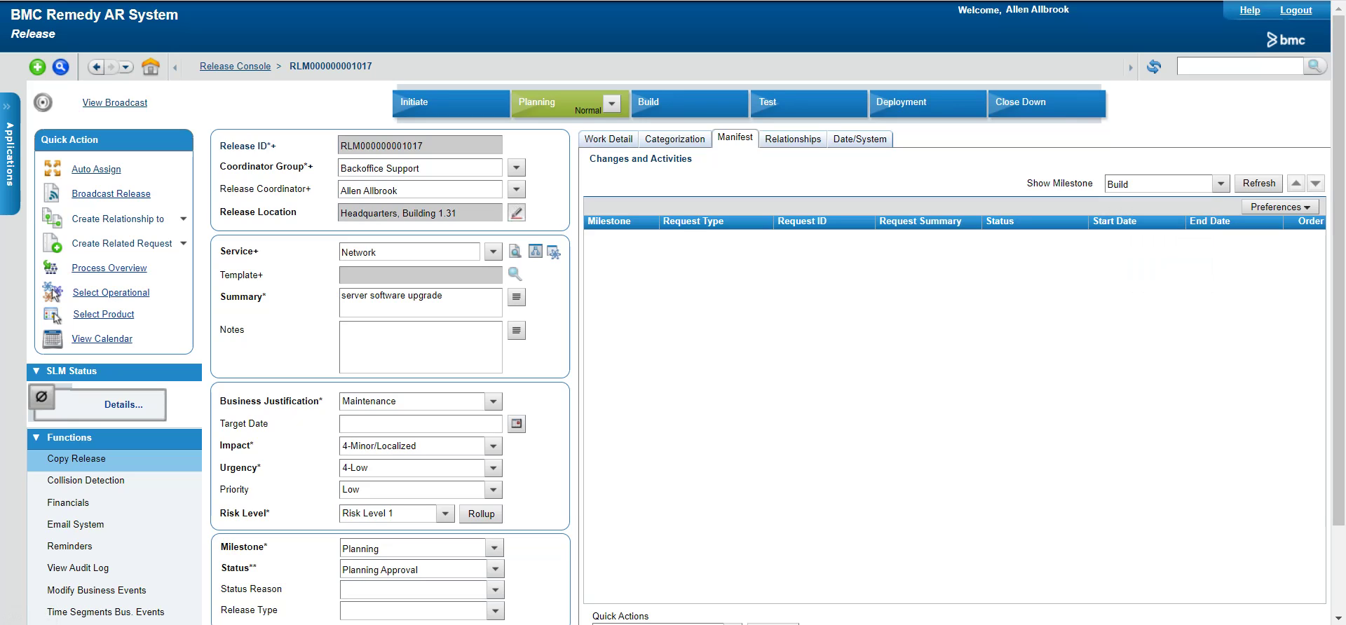
Step: Choose Activity as the manifest's request type and start creating a new activity for the release
scroll(673, 313, "down", 3)
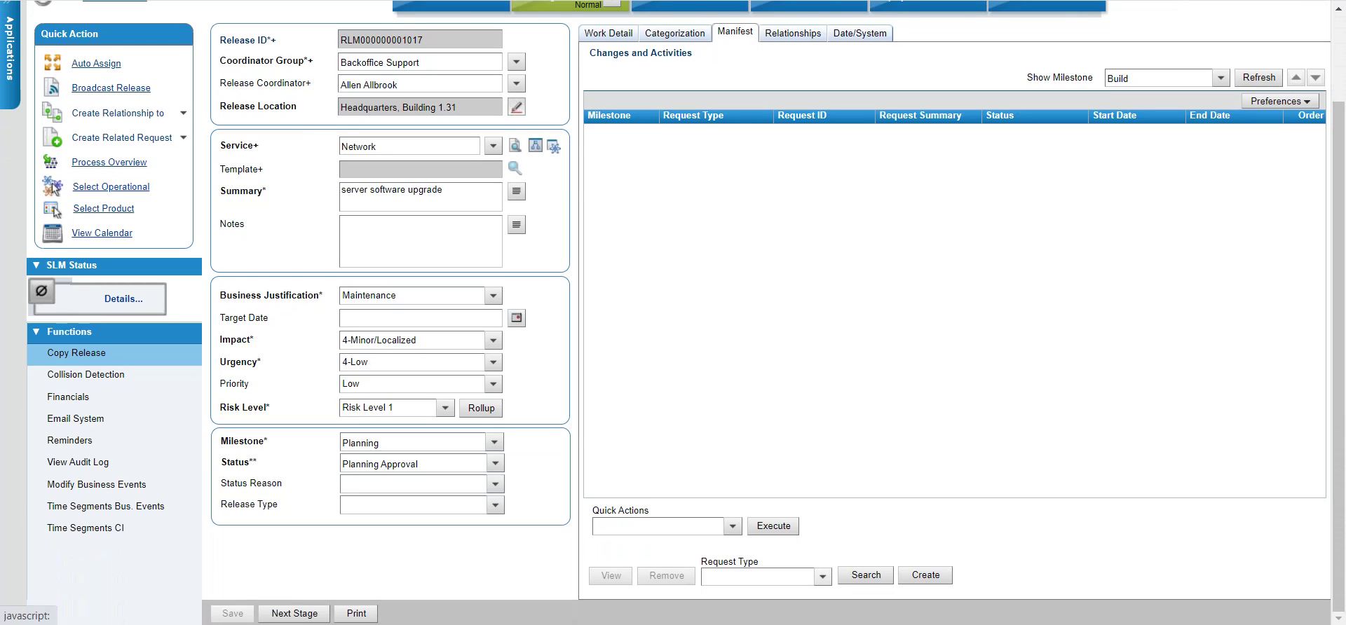
left_click(821, 576)
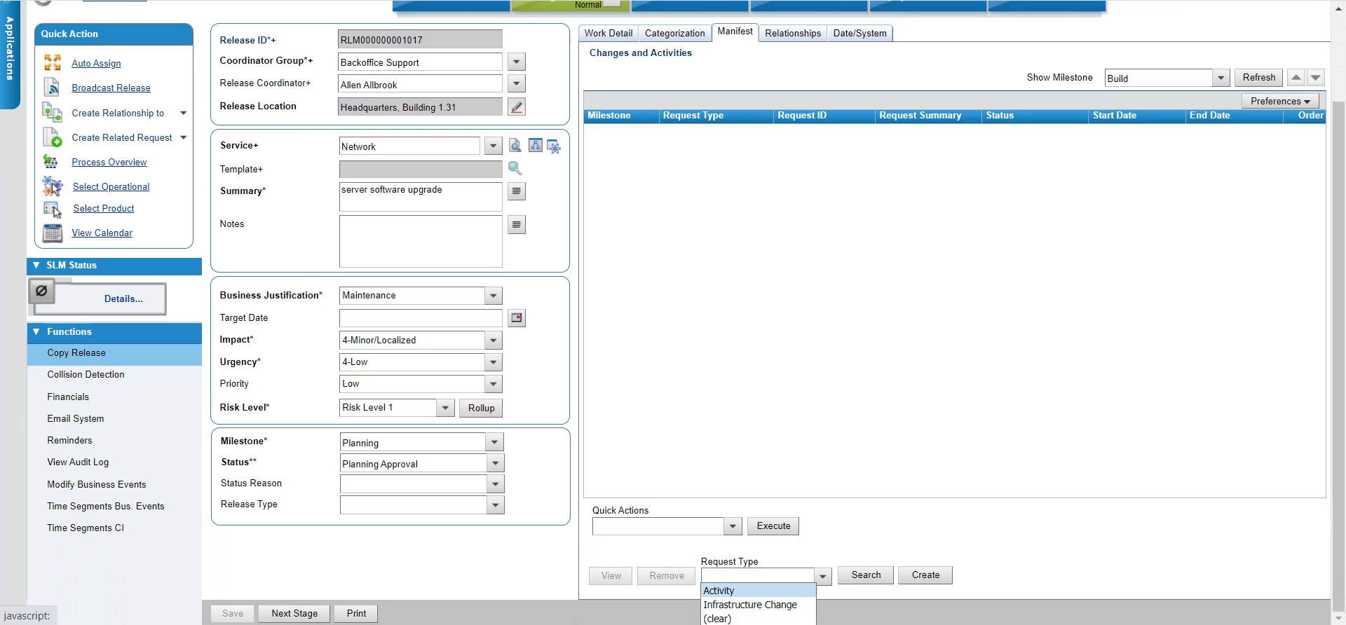
left_click(722, 590)
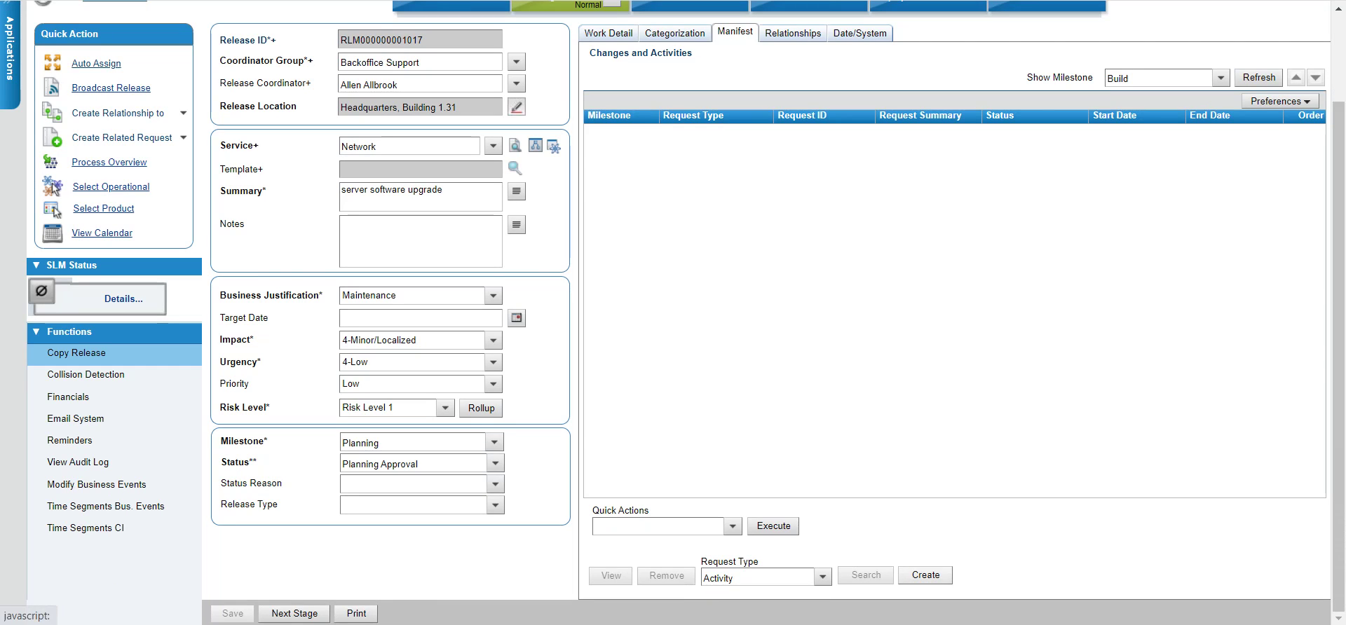
left_click(925, 575)
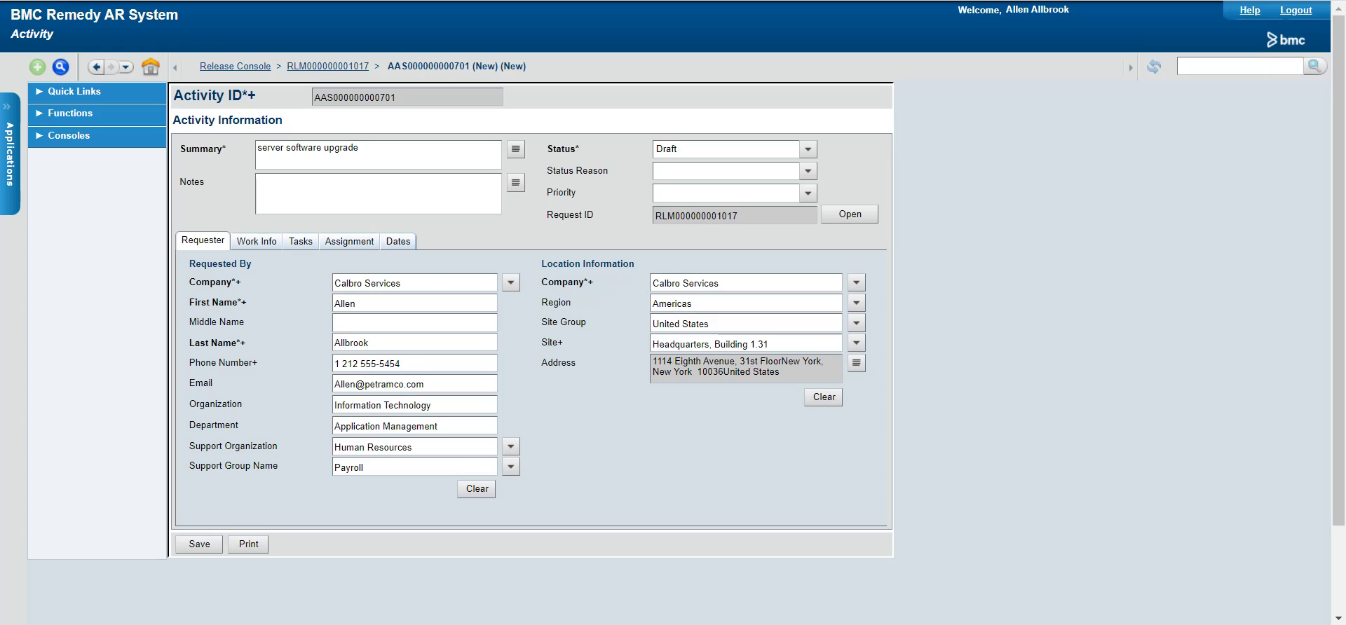
Step: Replace the new activity's summary with "check server configuration" and save the activity
key("ctrl+a")
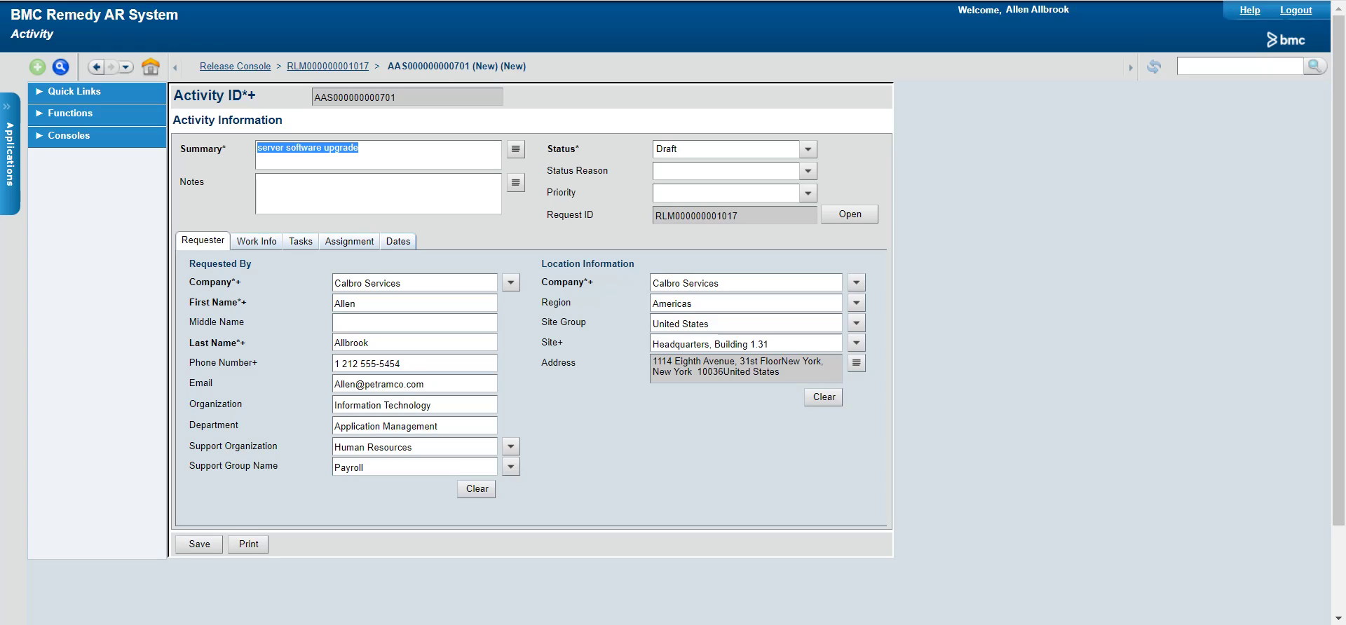
type("check ")
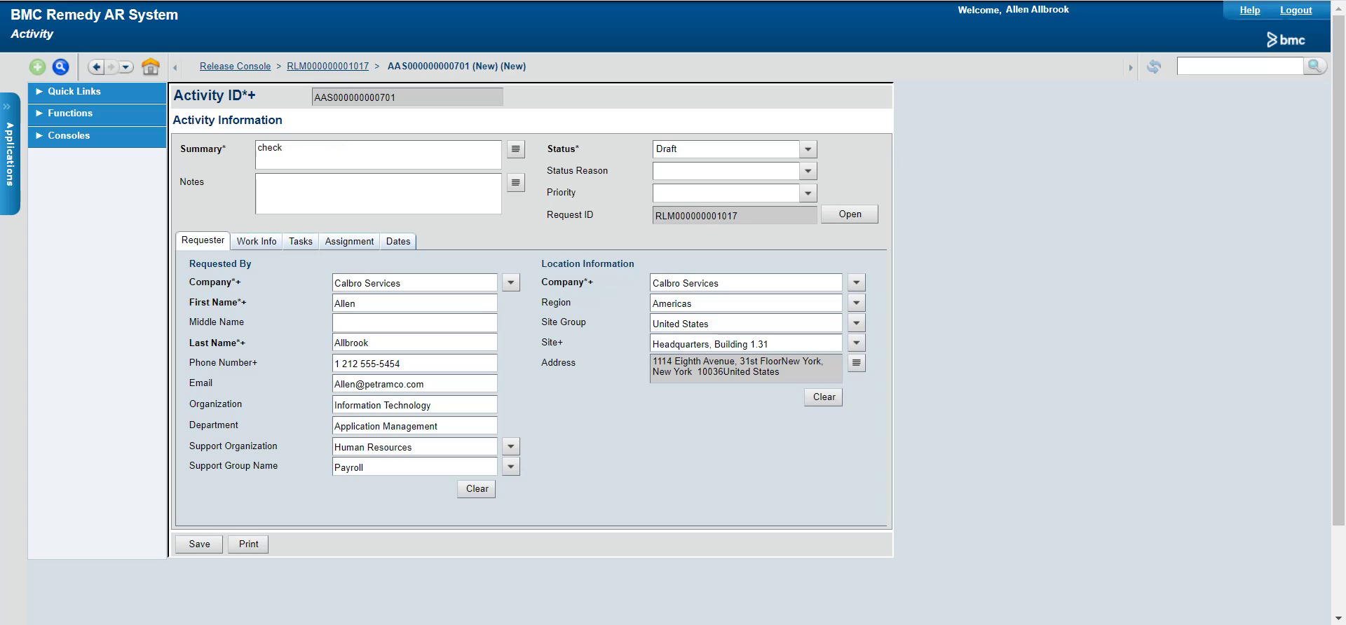
type("server configuration")
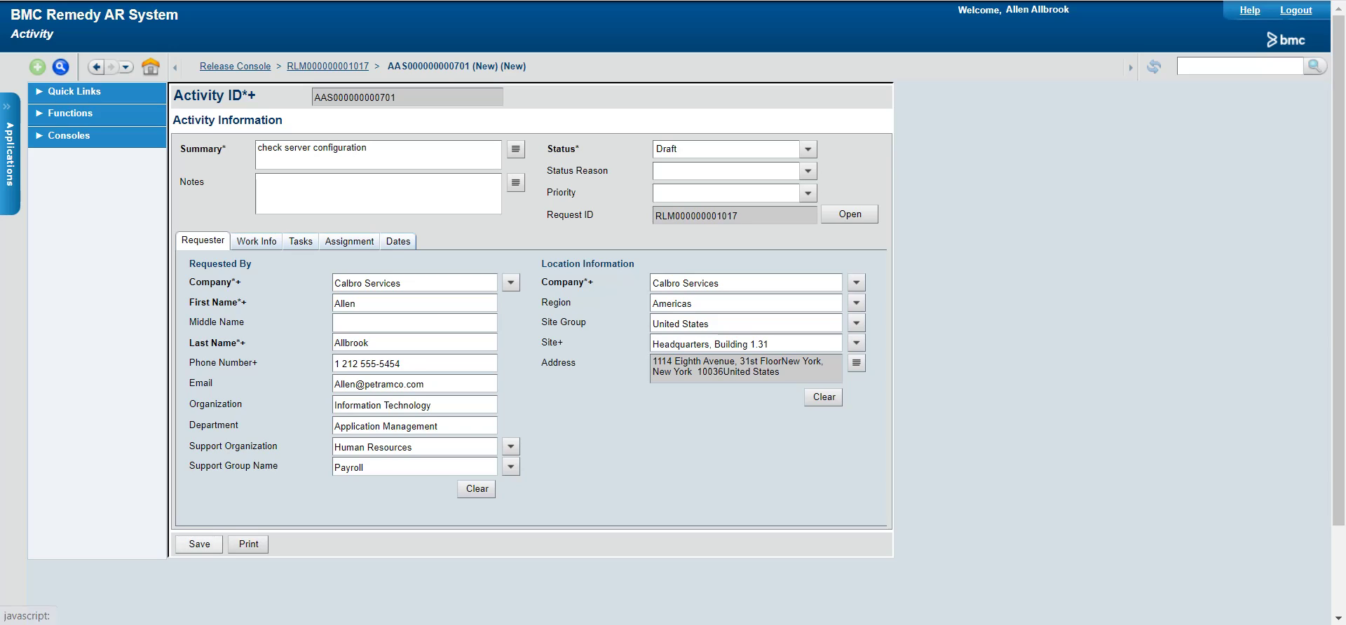
left_click(199, 544)
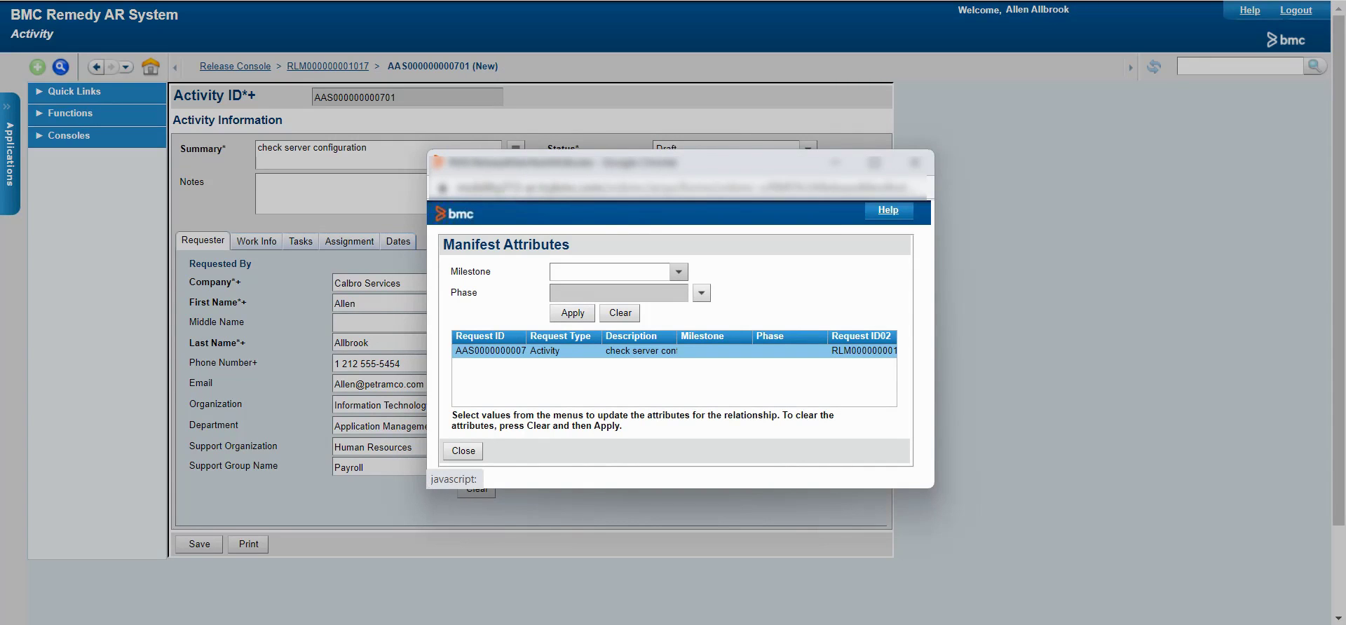
Step: Assign the activity to the Build milestone in its manifest attributes and return to the release
left_click(679, 272)
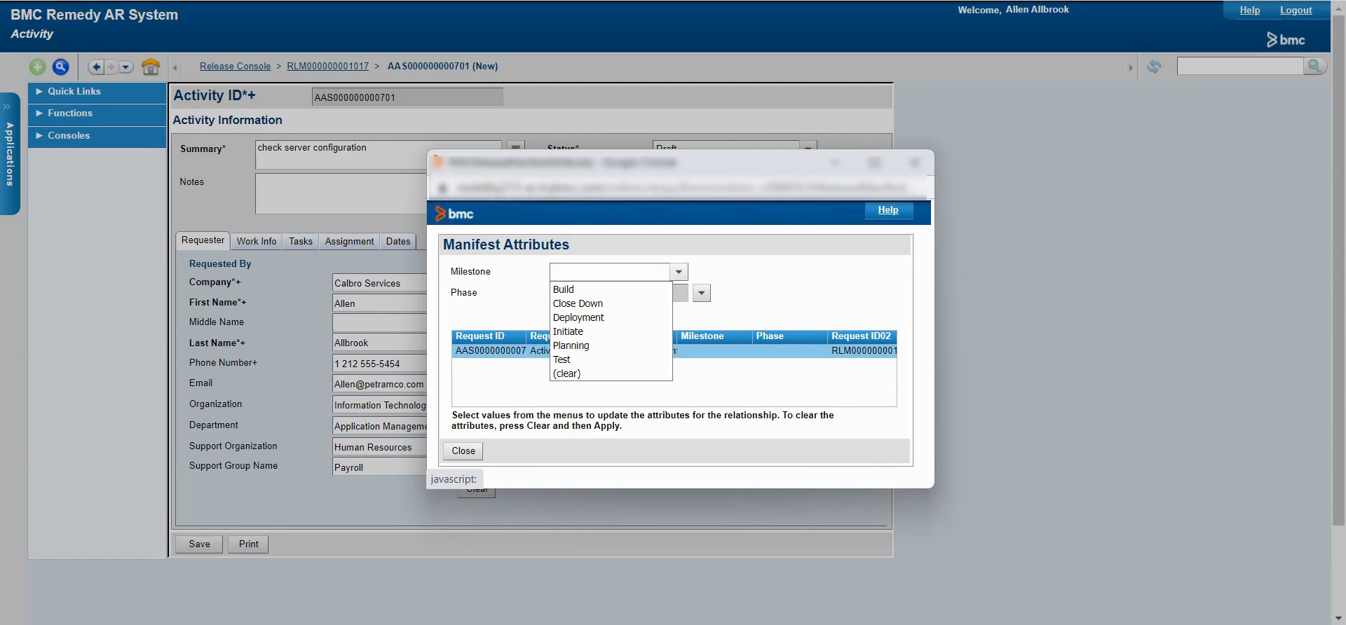
key("Return")
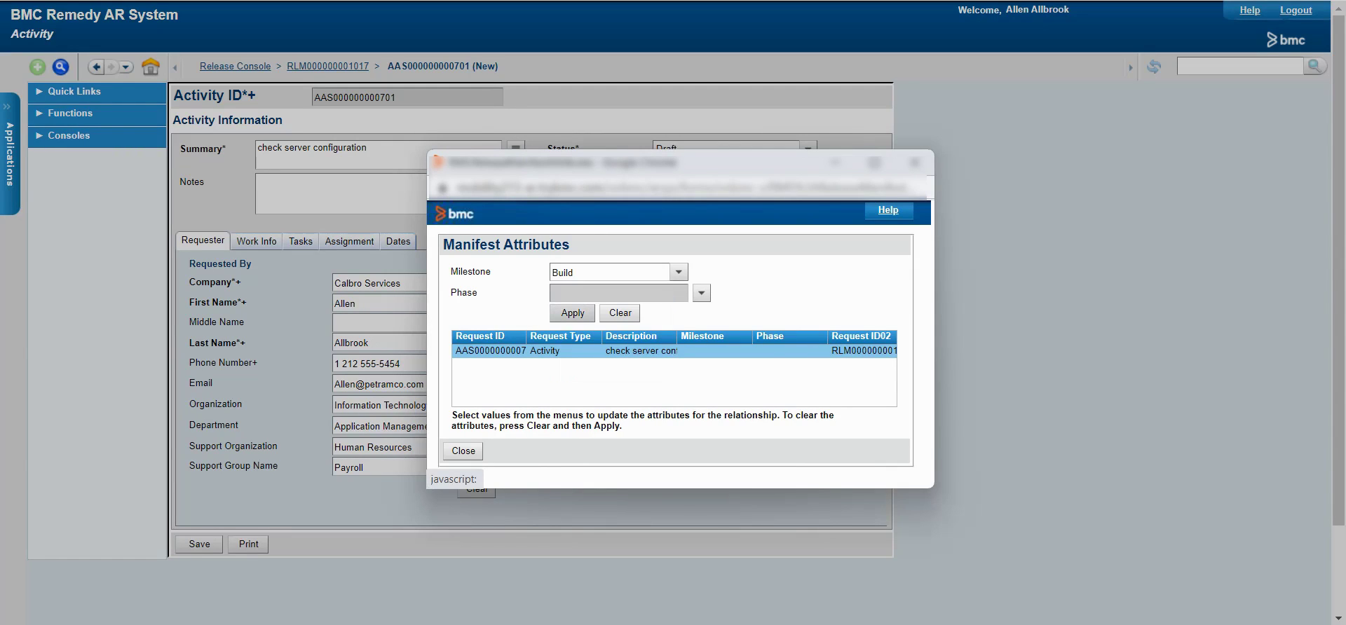
left_click(573, 313)
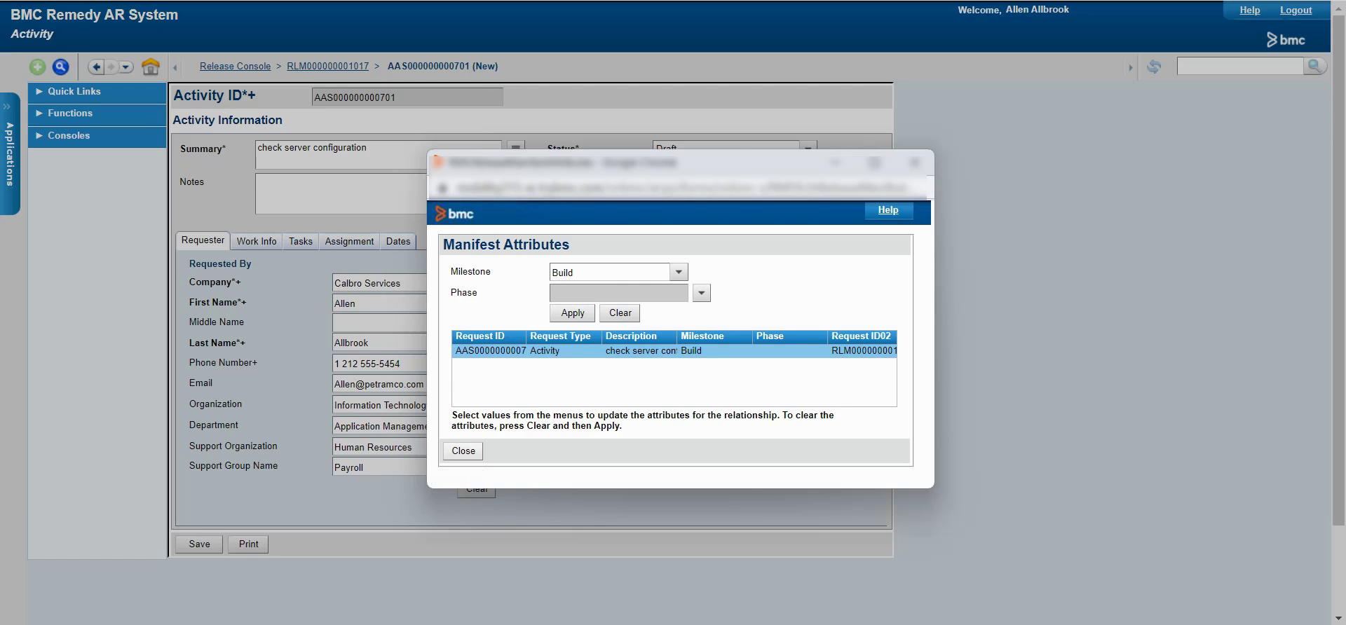
left_click(462, 451)
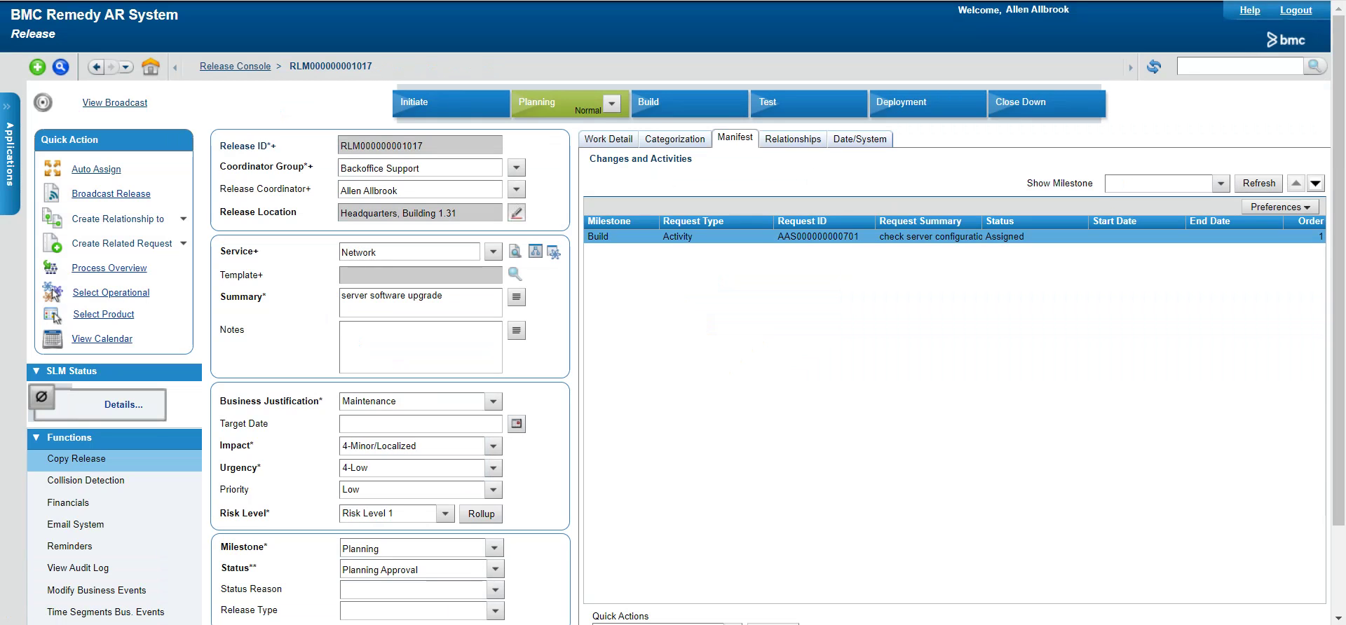
left_click(1220, 183)
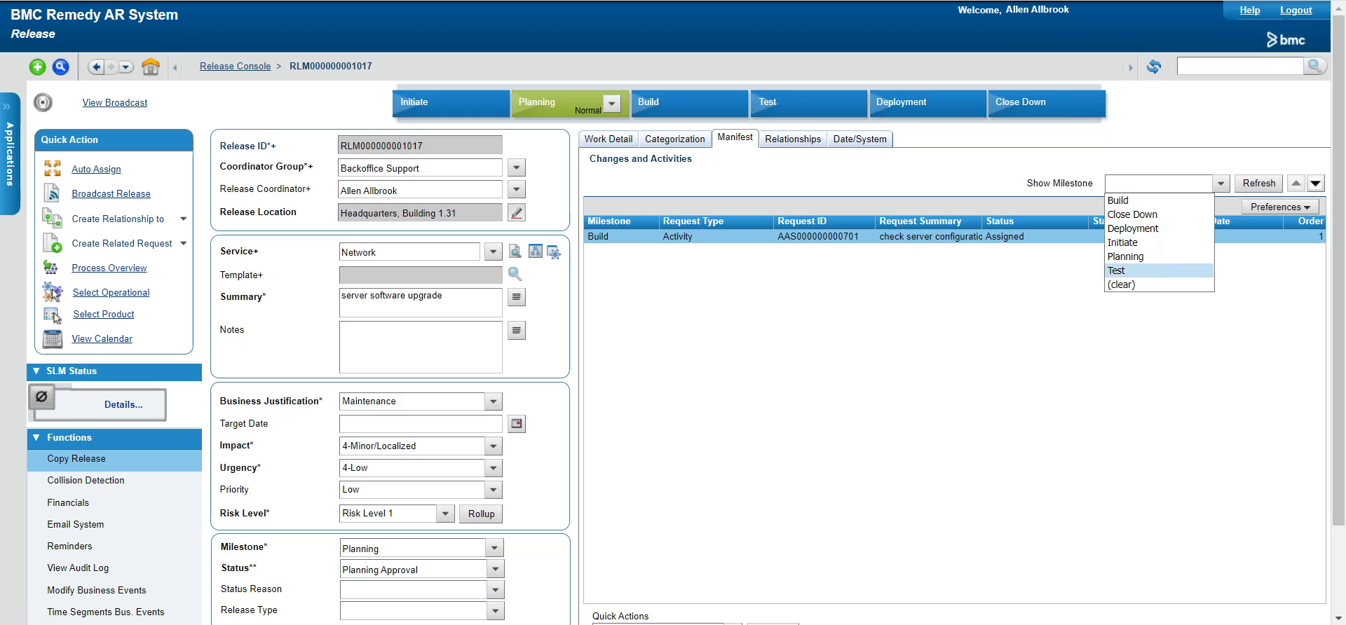
left_click(1122, 284)
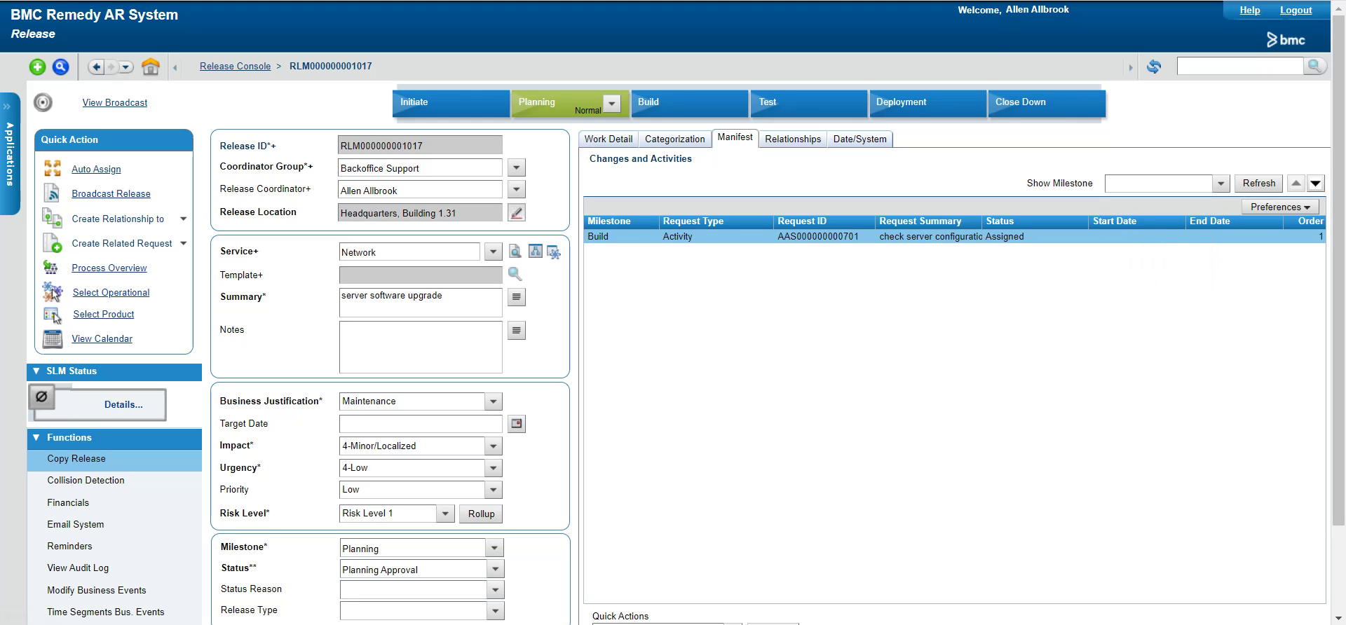
scroll(674, 312, "down", 3)
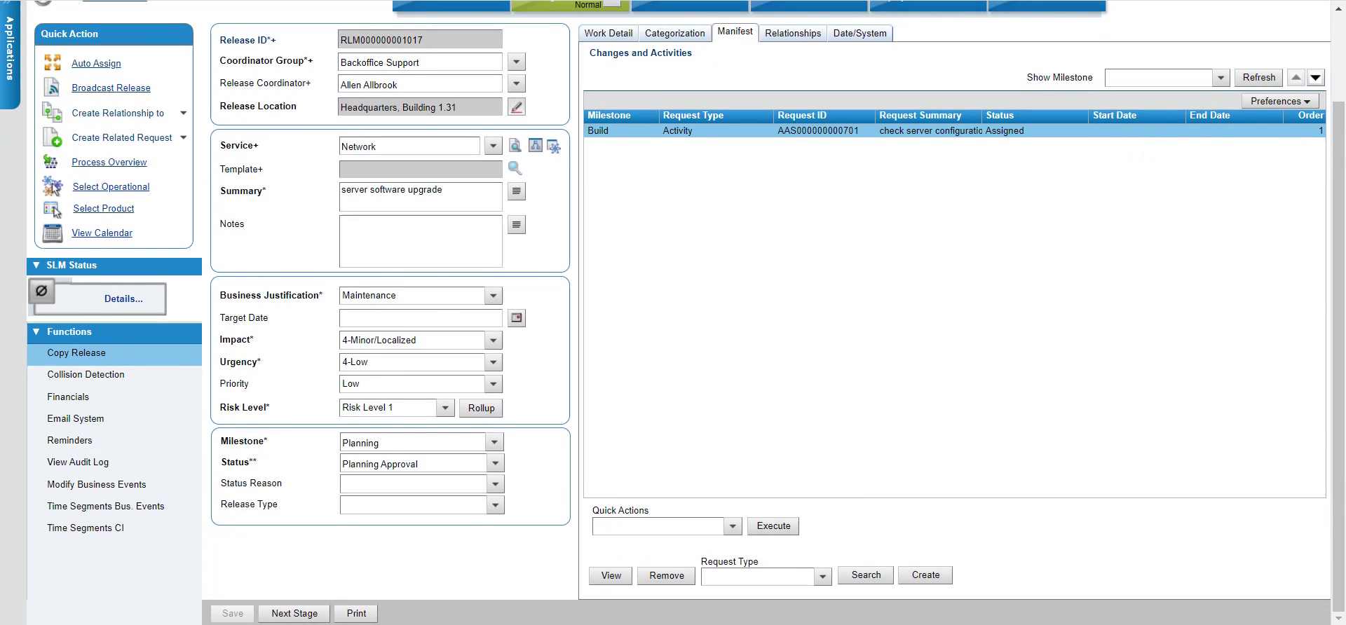
left_click(823, 576)
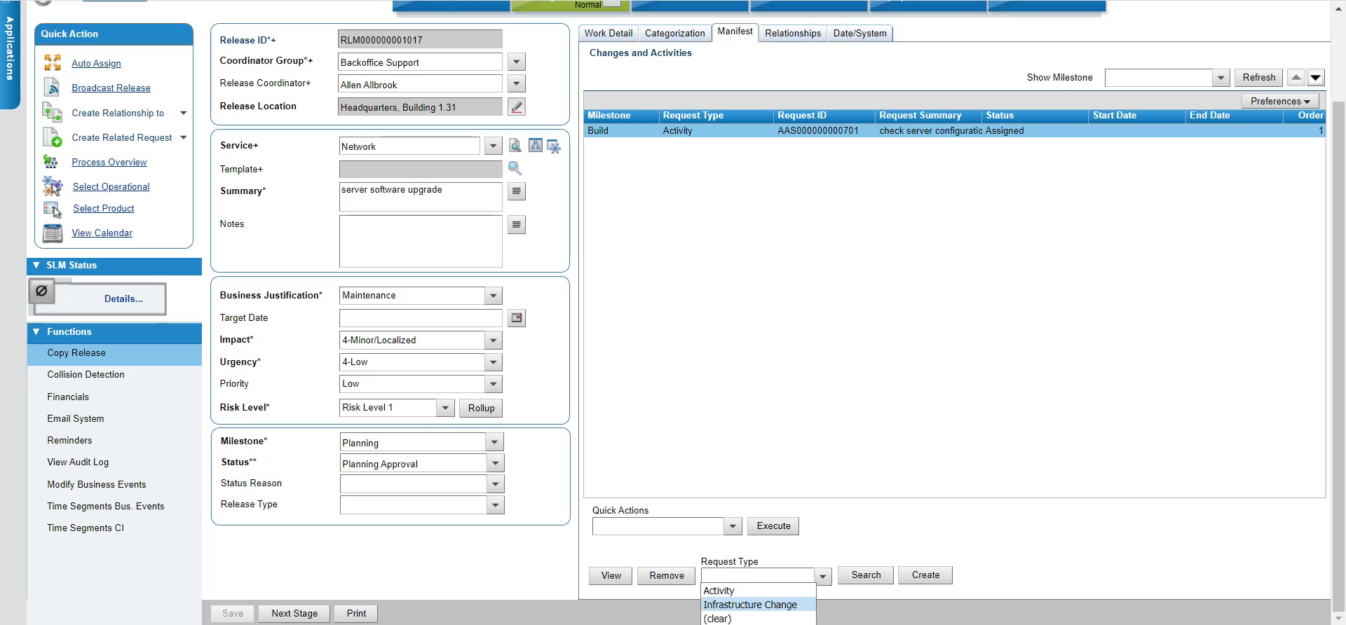
key("Escape")
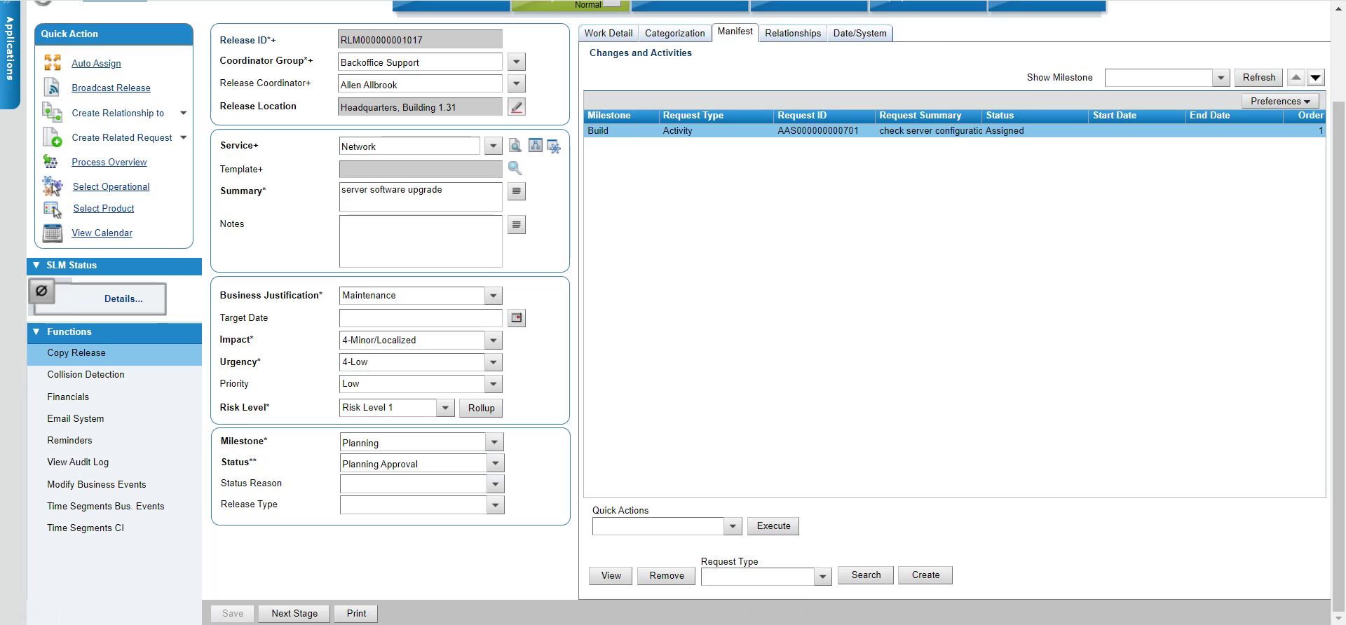
scroll(673, 312, "up", 3)
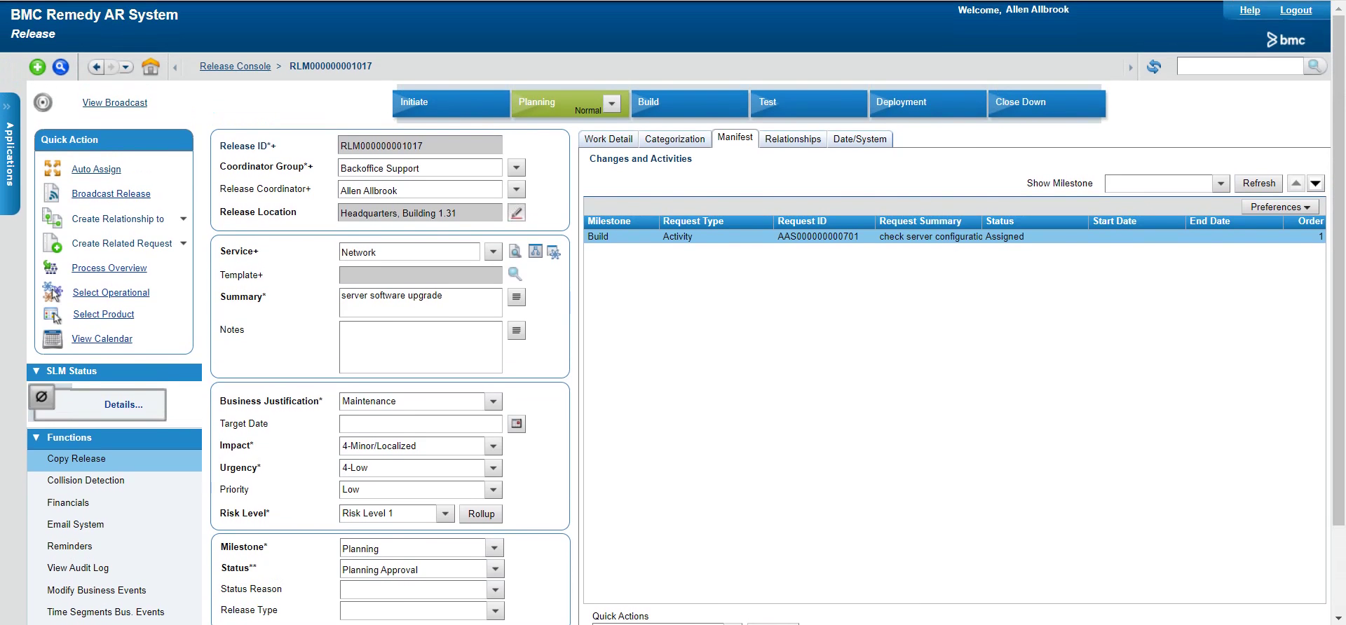
Step: Advance the release from Planning Approval through In Progress to Build Approval in the Build milestone
left_click(612, 103)
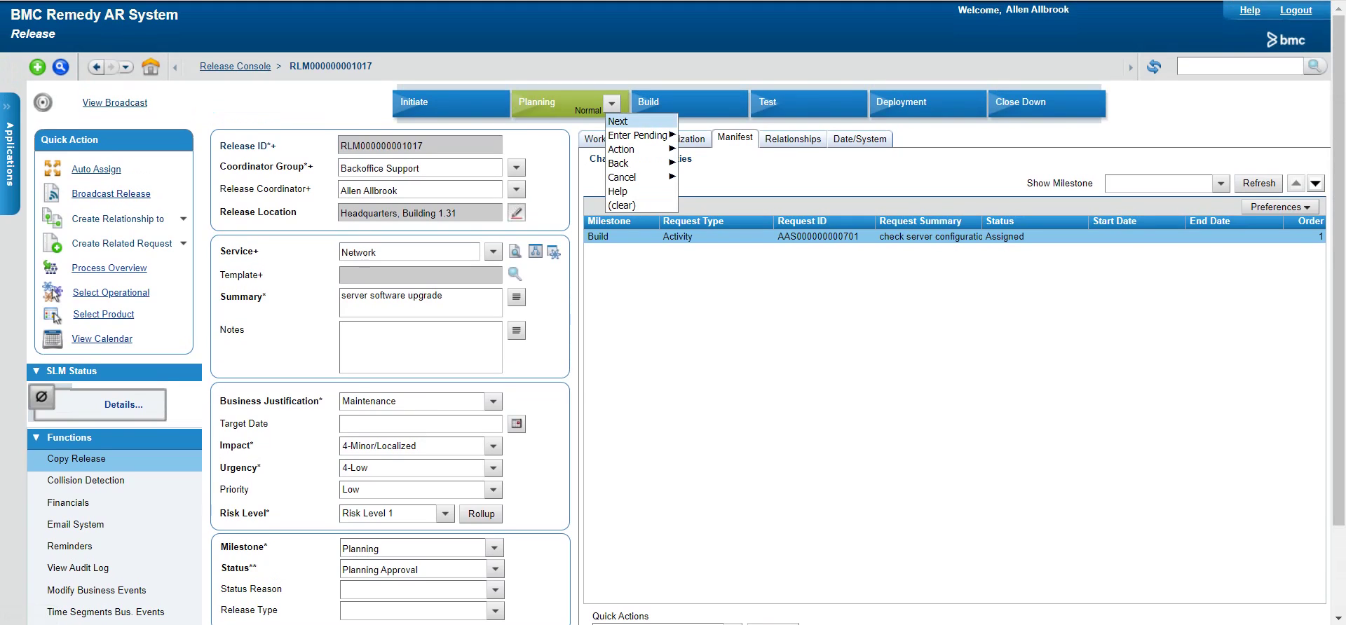
left_click(617, 121)
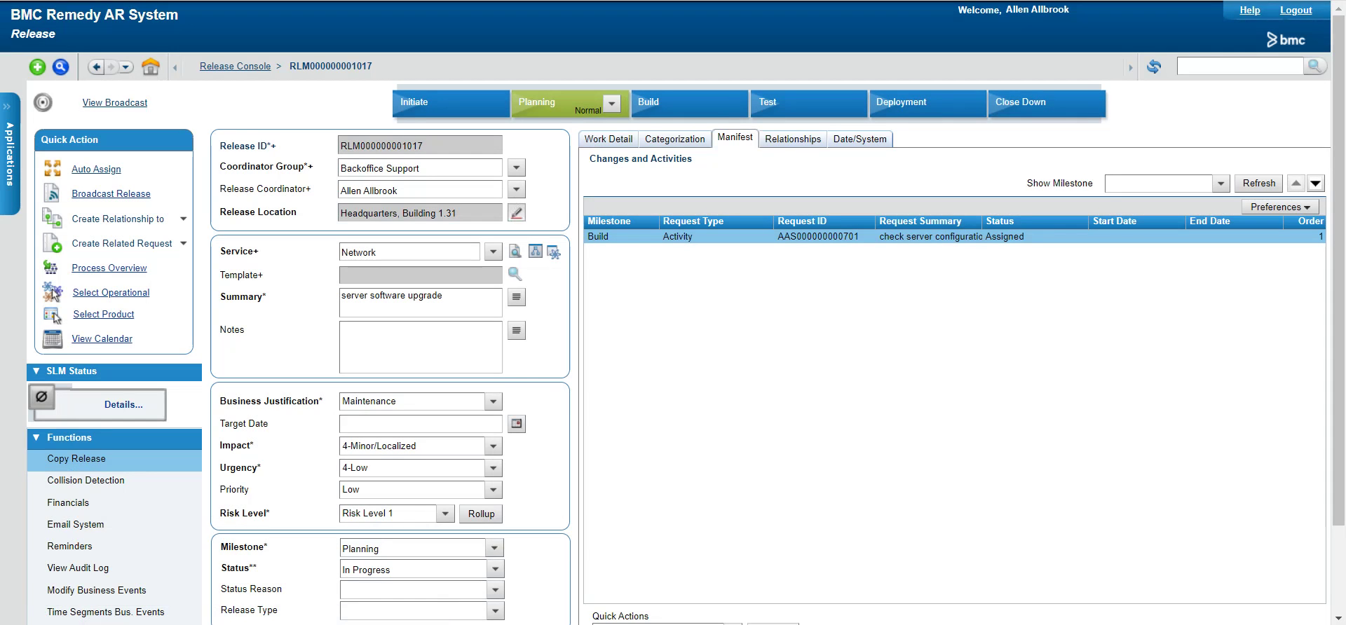
scroll(673, 313, "down", 3)
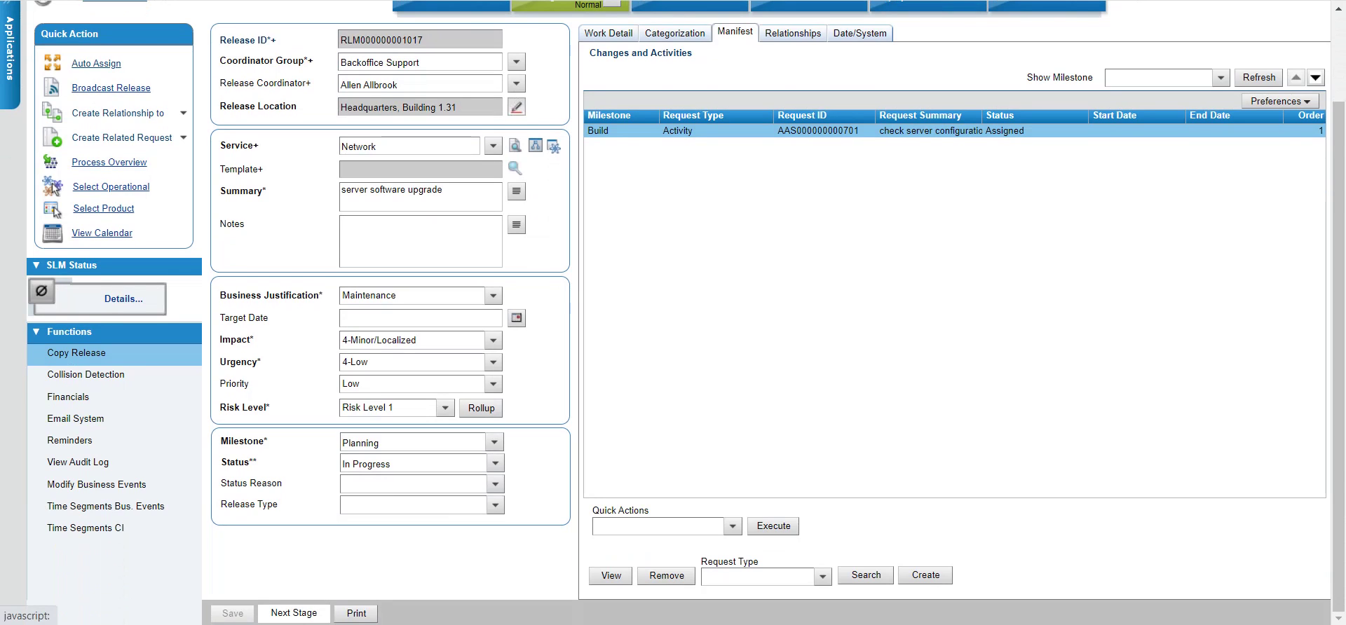
left_click(294, 613)
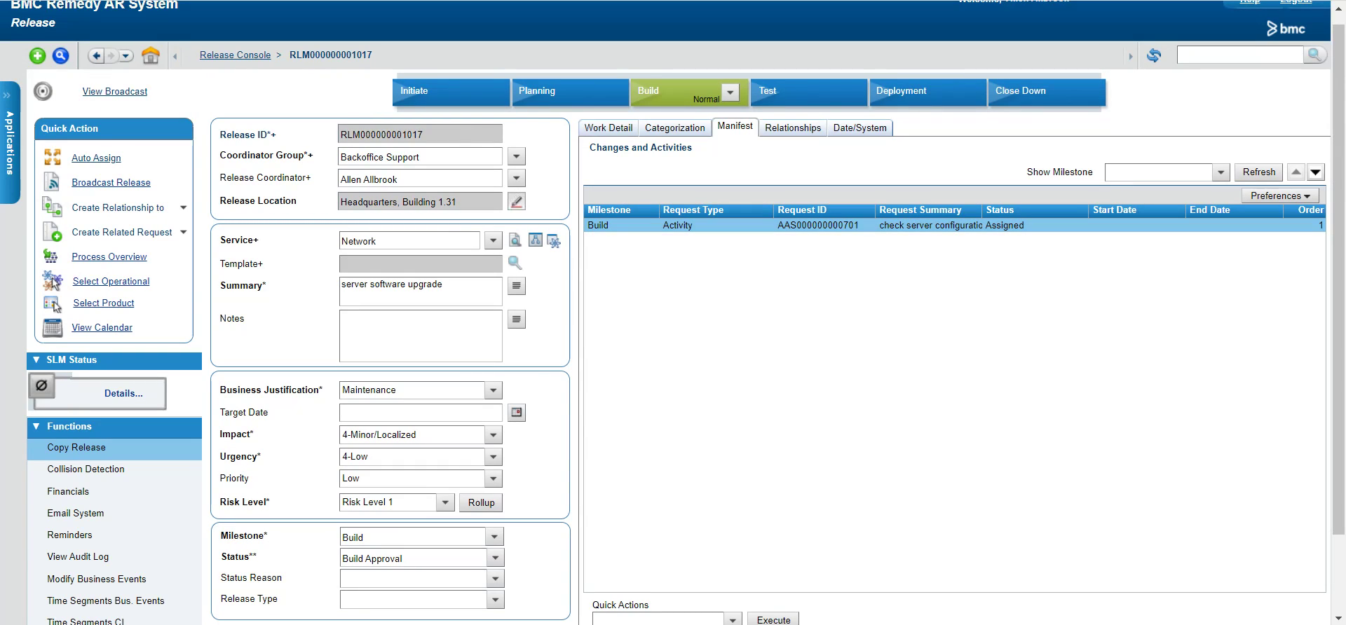
Step: Advance the release through the Build milestone's In Progress status to Test Approval in the Test milestone
scroll(673, 313, "down", 3)
scroll(673, 313, "up", 3)
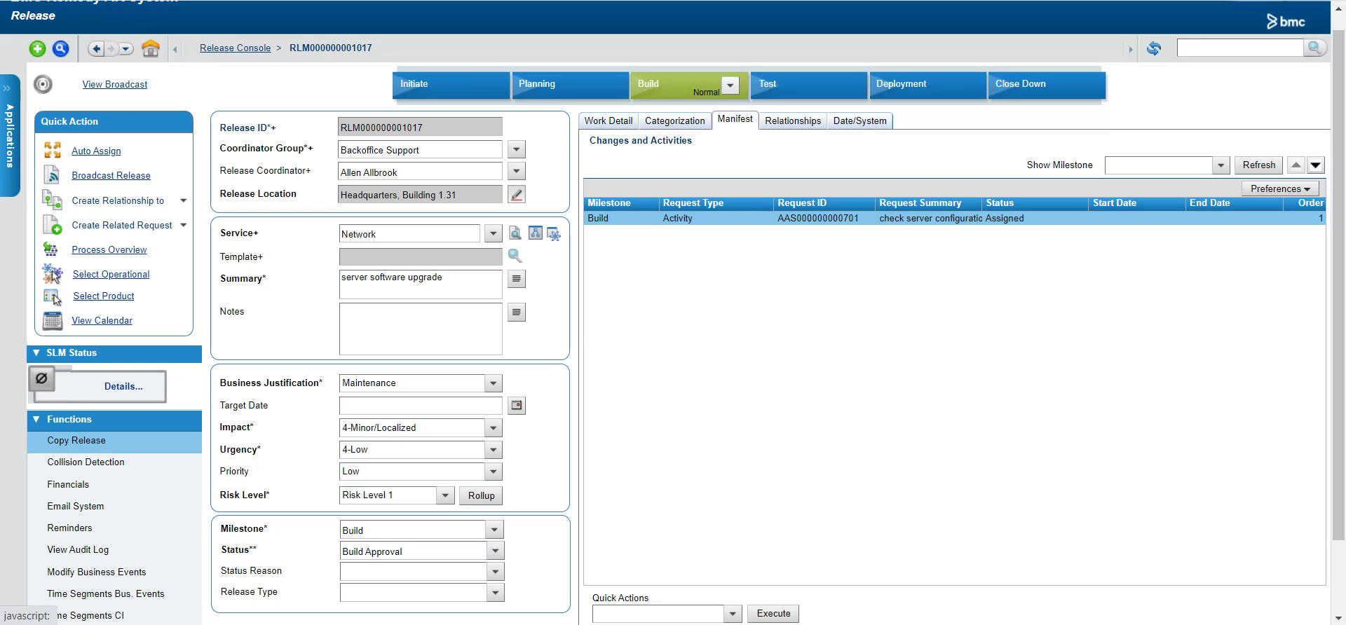
left_click(731, 85)
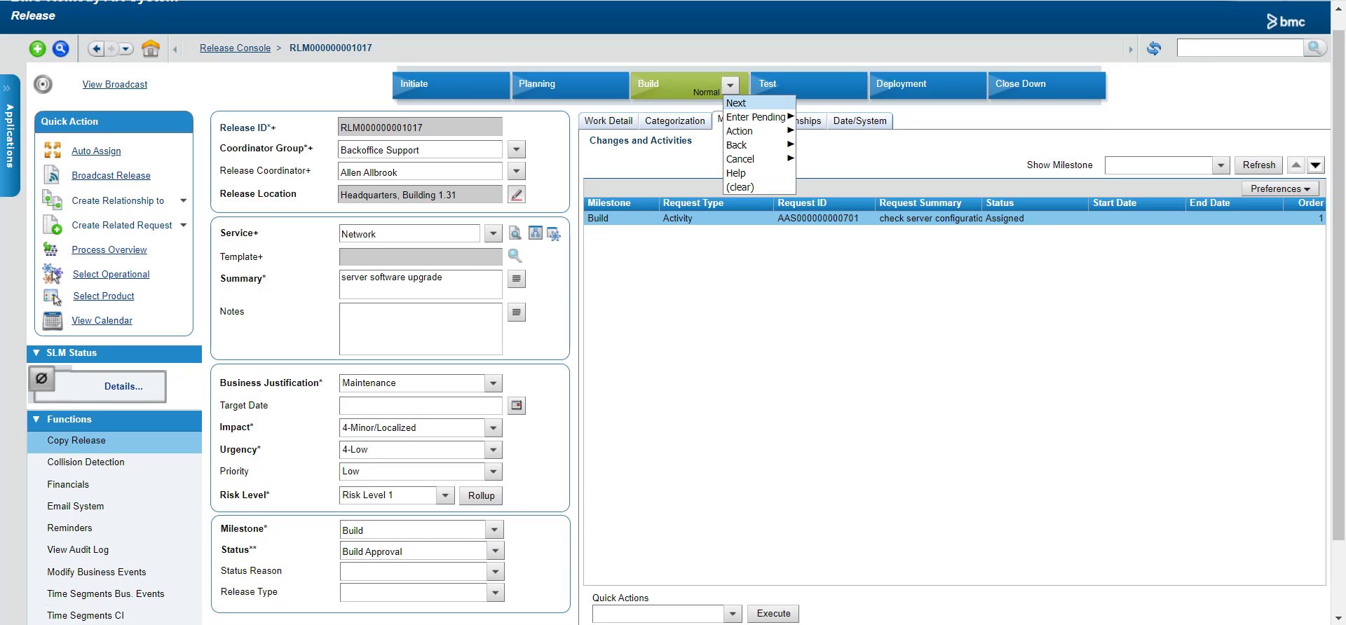
key("Return")
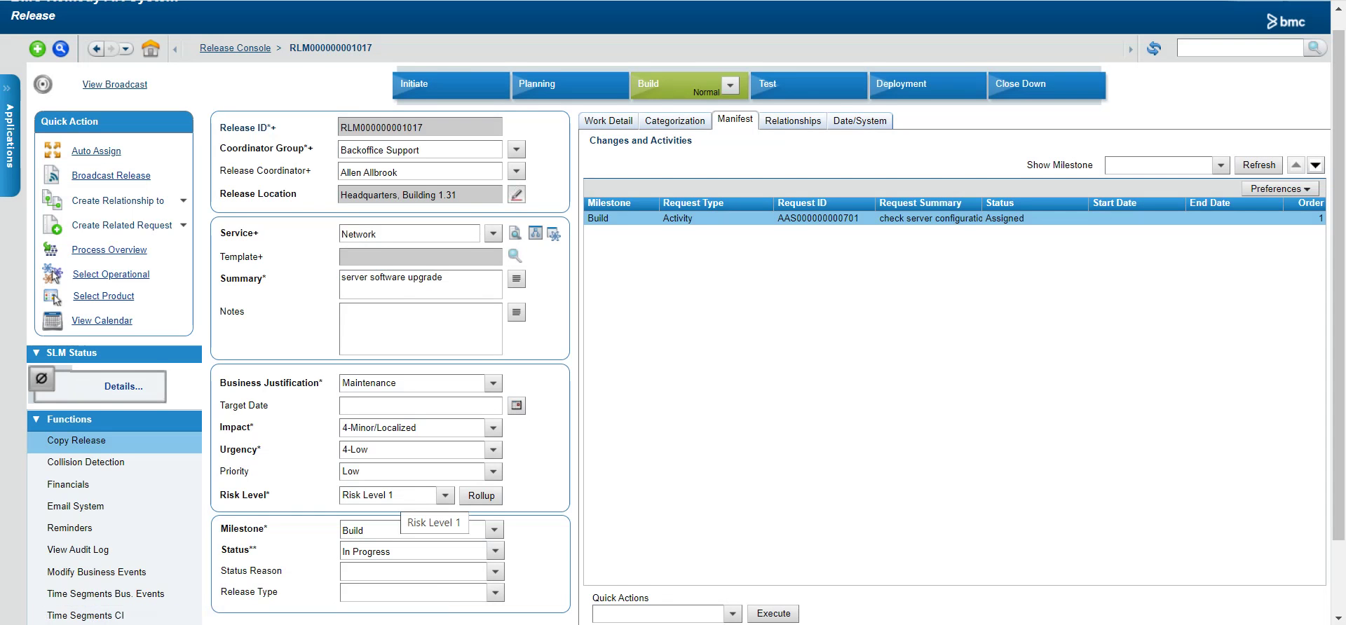
scroll(771, 350, "down", 2)
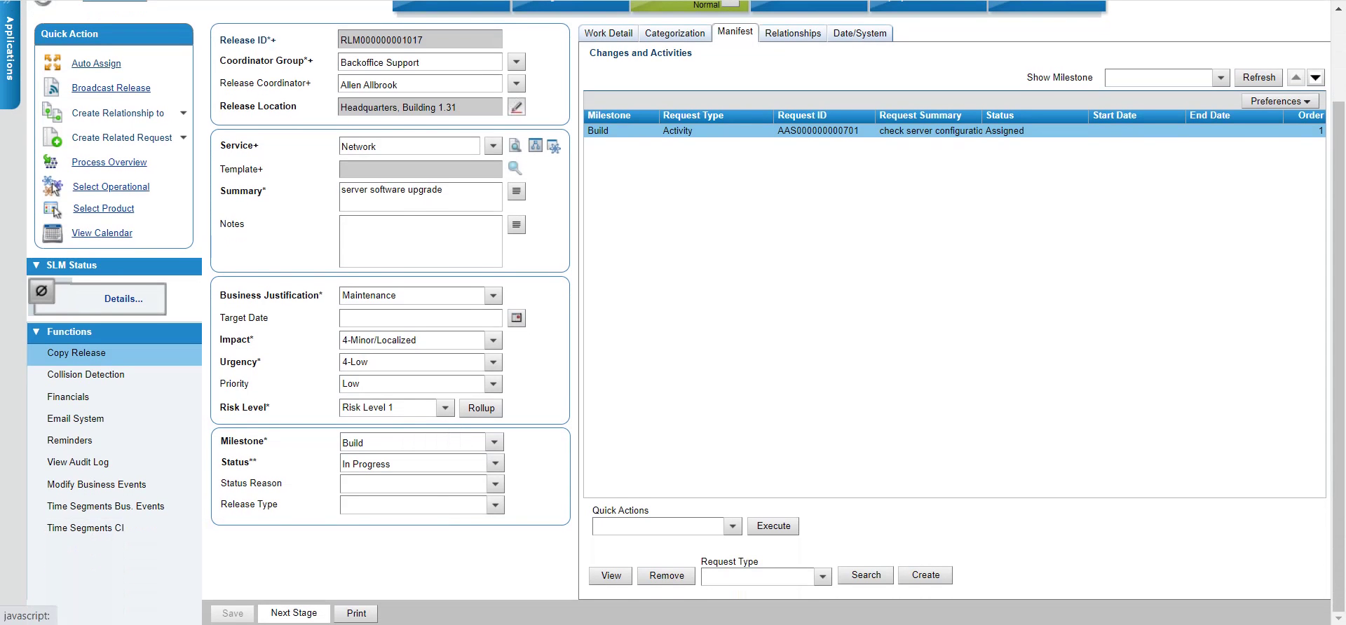
left_click(293, 613)
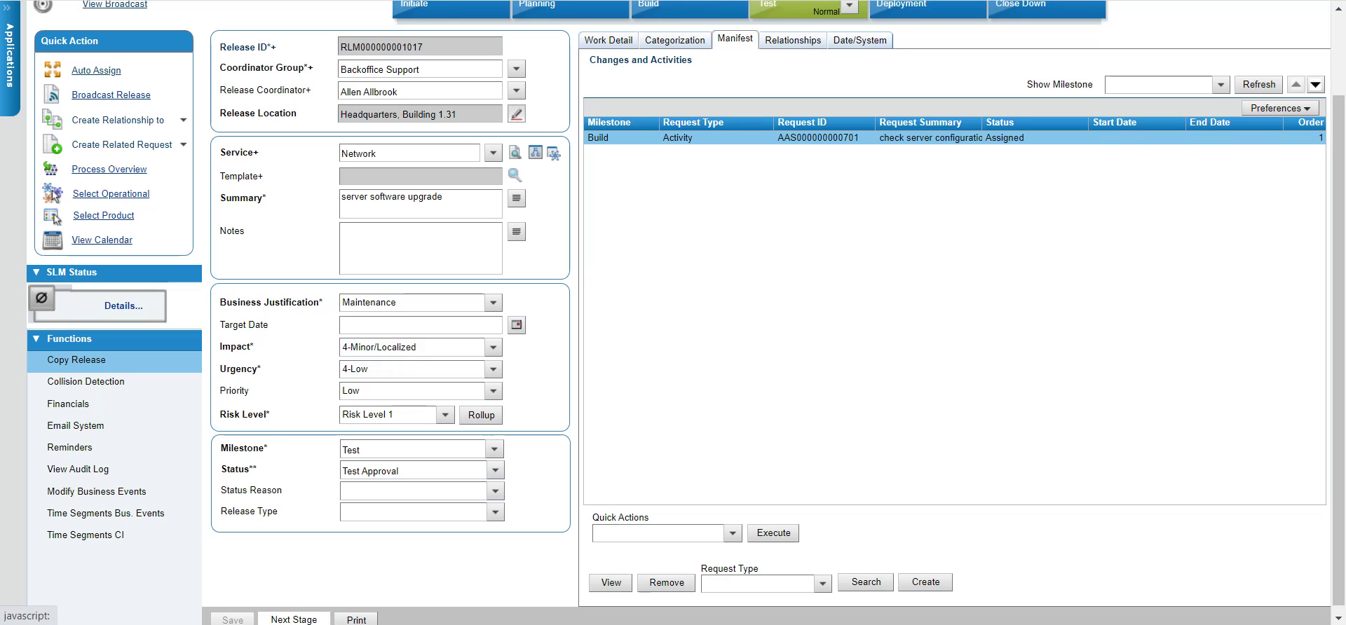
Step: Advance the release through the Test milestone's In Progress status to the Deployment milestone
left_click(293, 620)
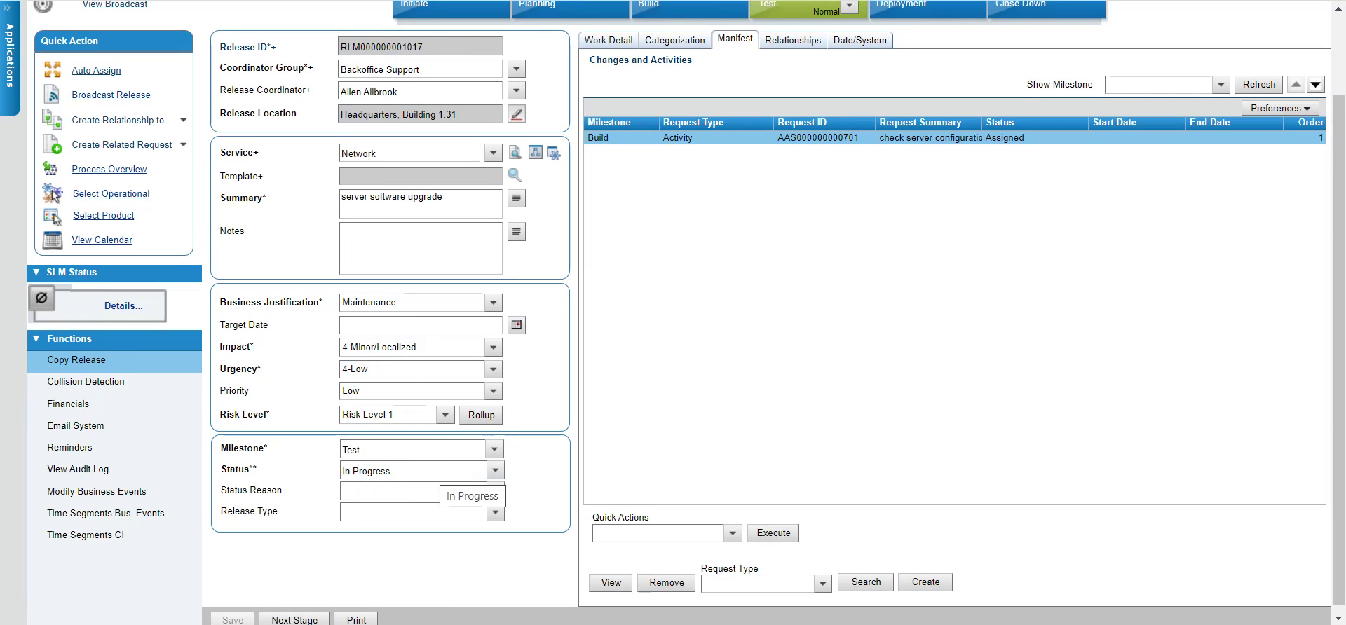
scroll(673, 312, "up", 3)
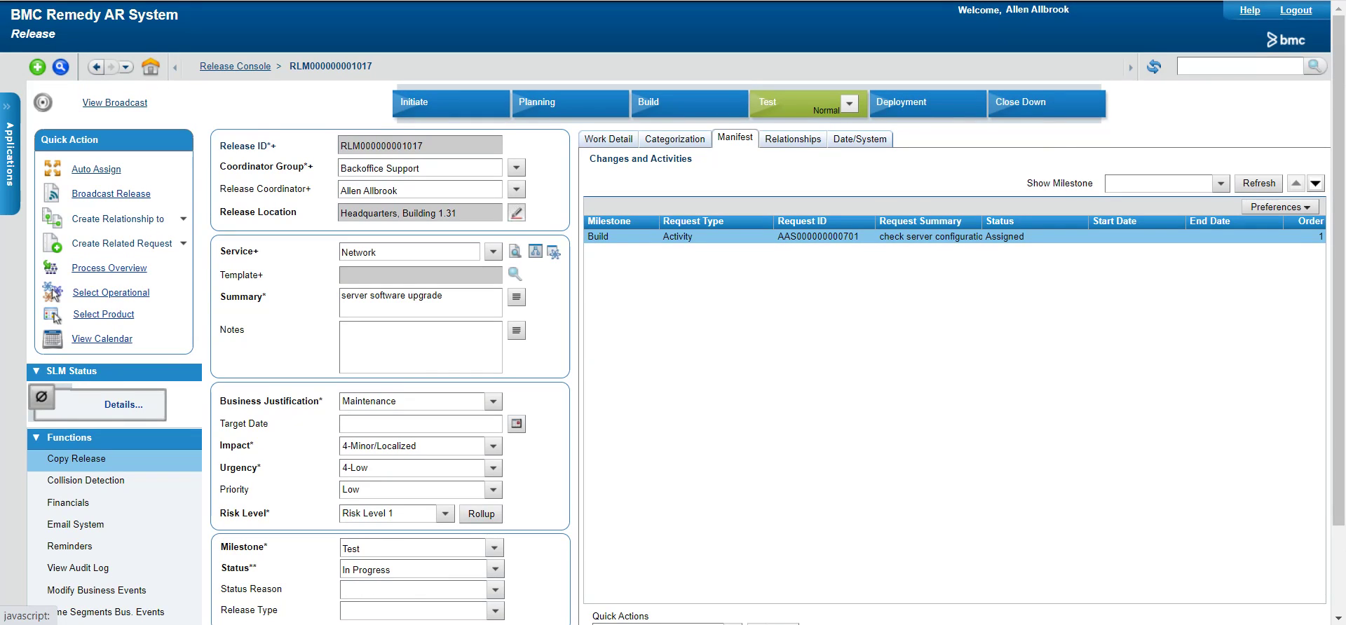
left_click(849, 103)
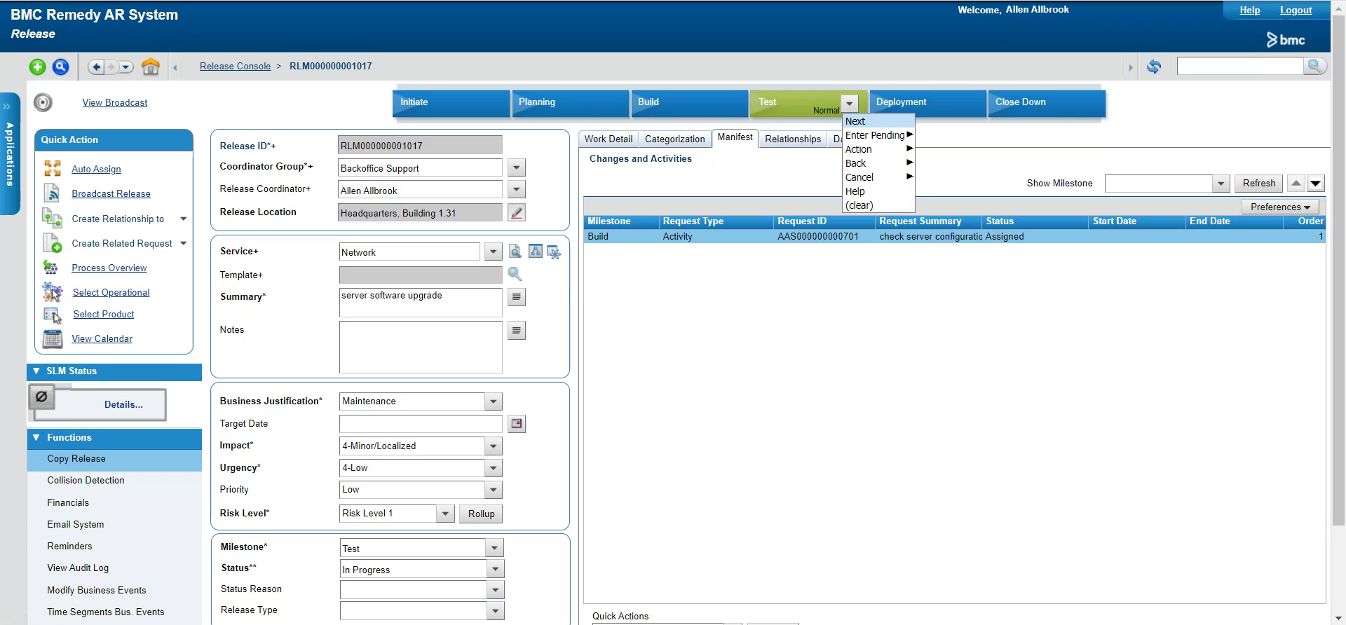
left_click(856, 121)
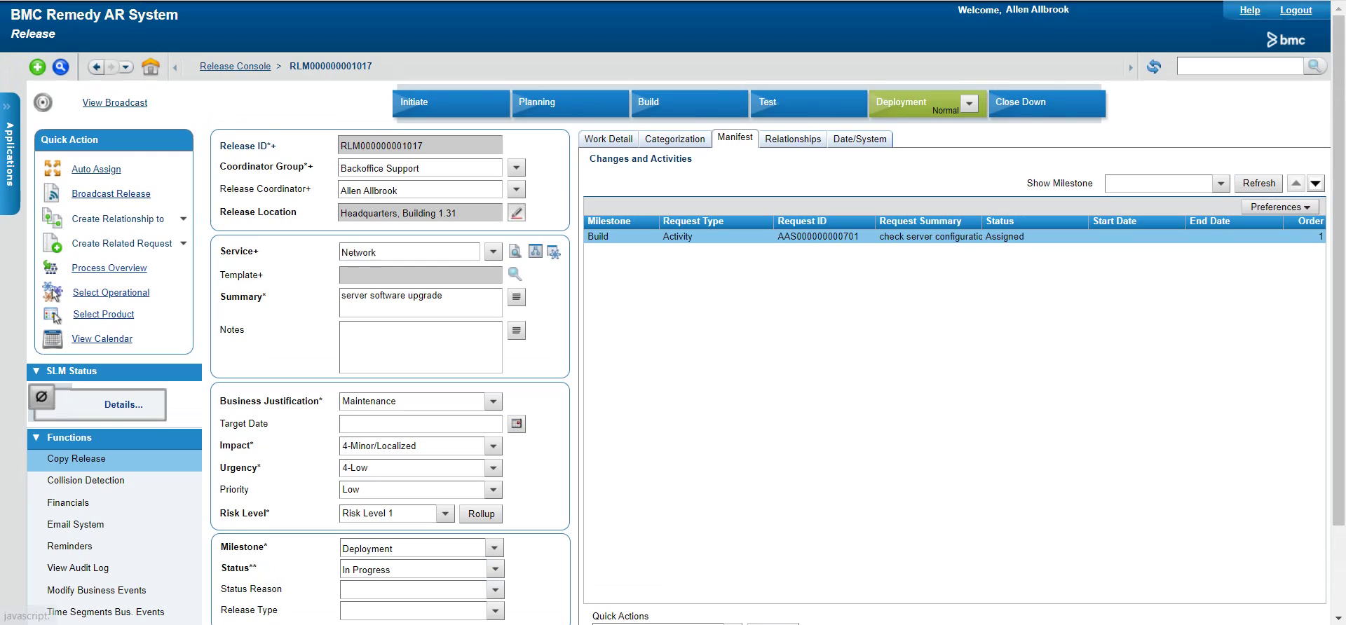
Step: View the release's date and system details, and move the release on from Deployment to Close Down Approval
left_click(860, 137)
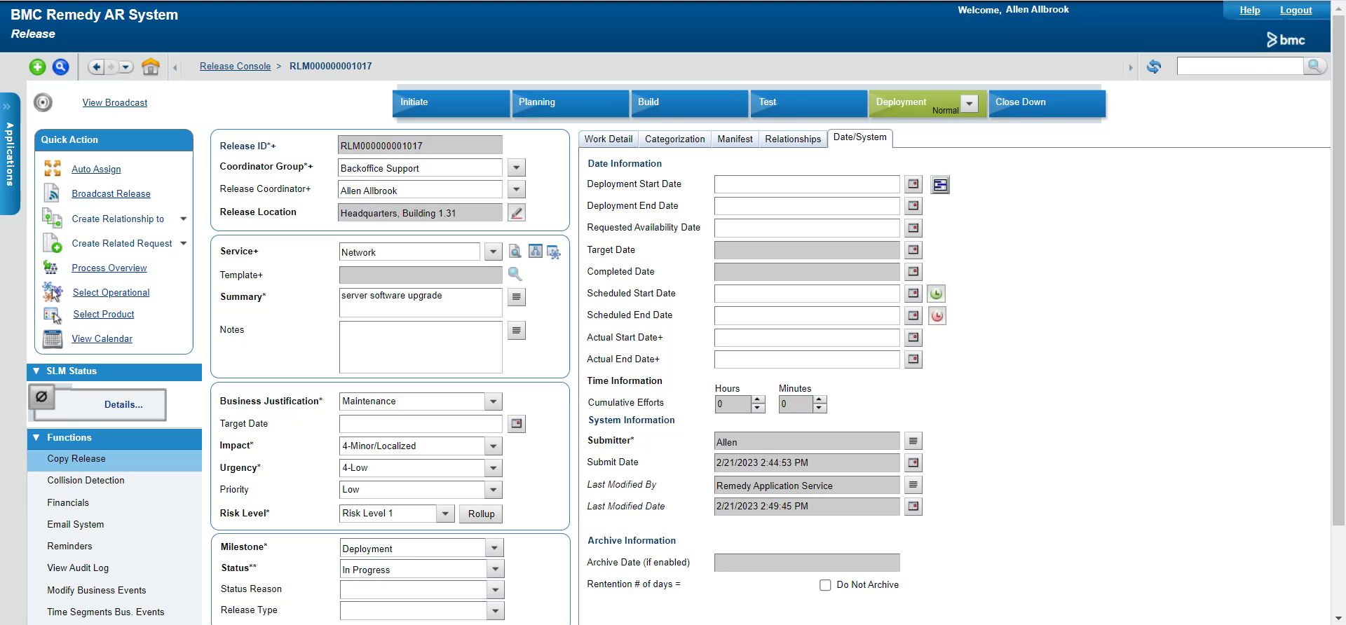
scroll(674, 315, "down", 2)
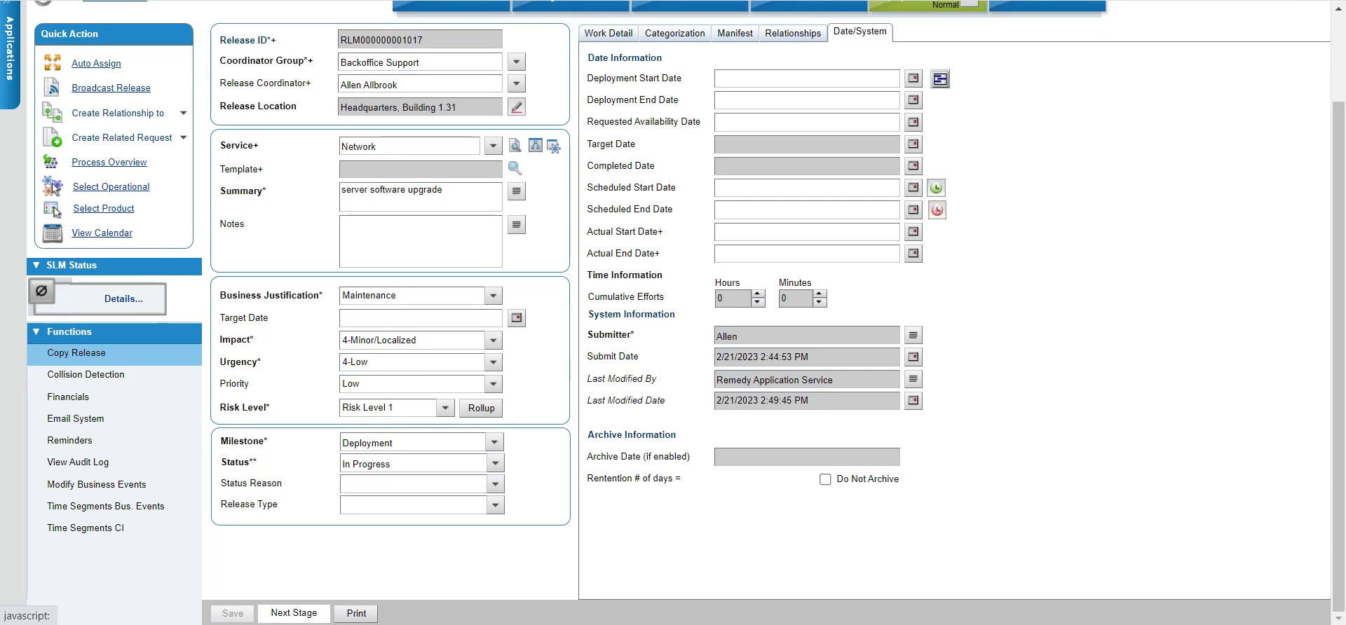
left_click(294, 614)
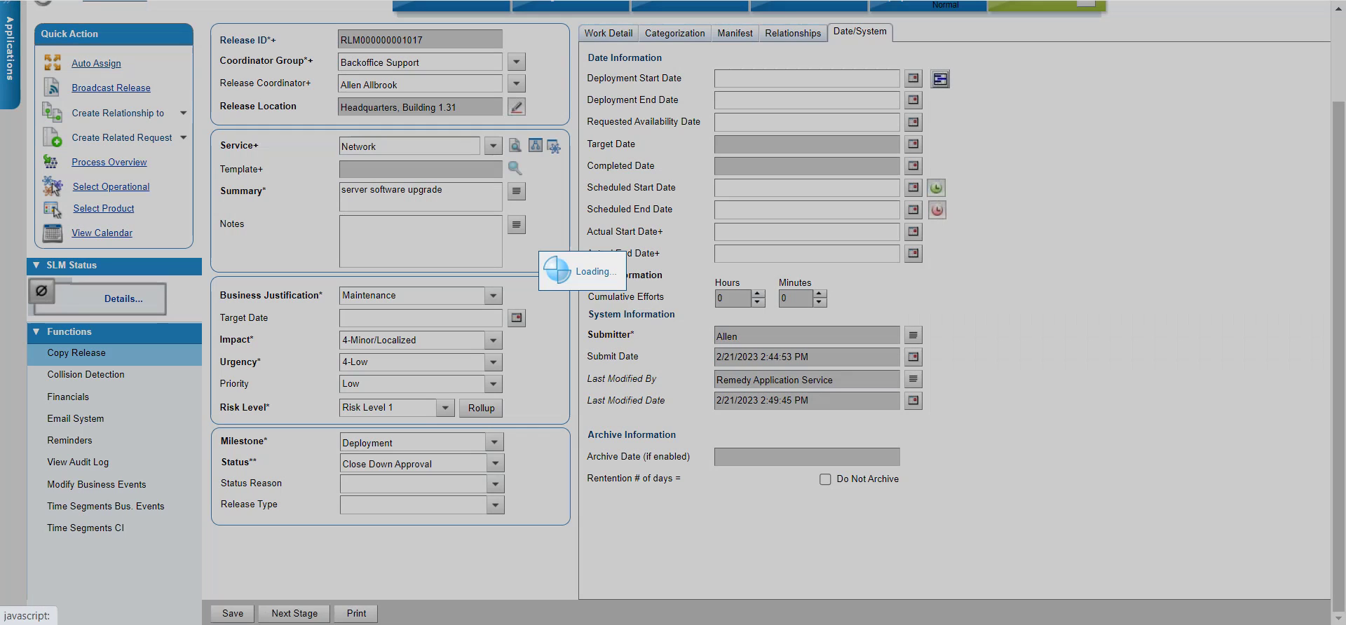
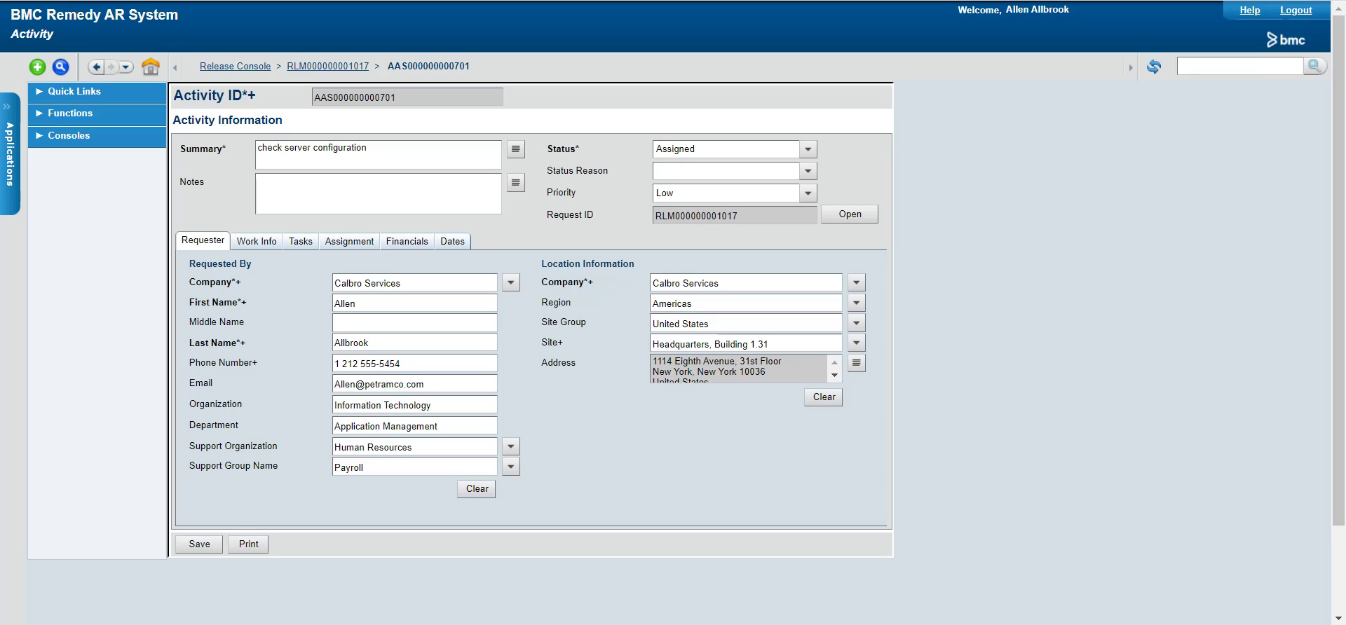
Step: Set the "check server configuration" activity's status to In Progress and save it
left_click(808, 149)
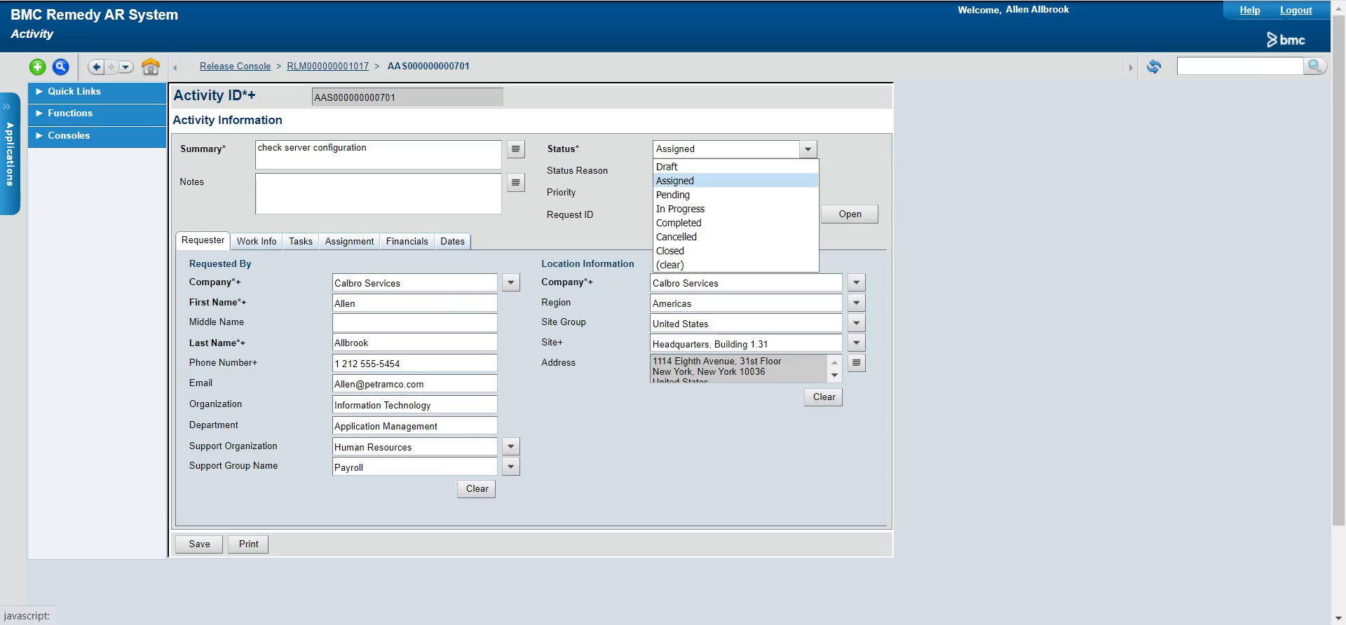
left_click(680, 209)
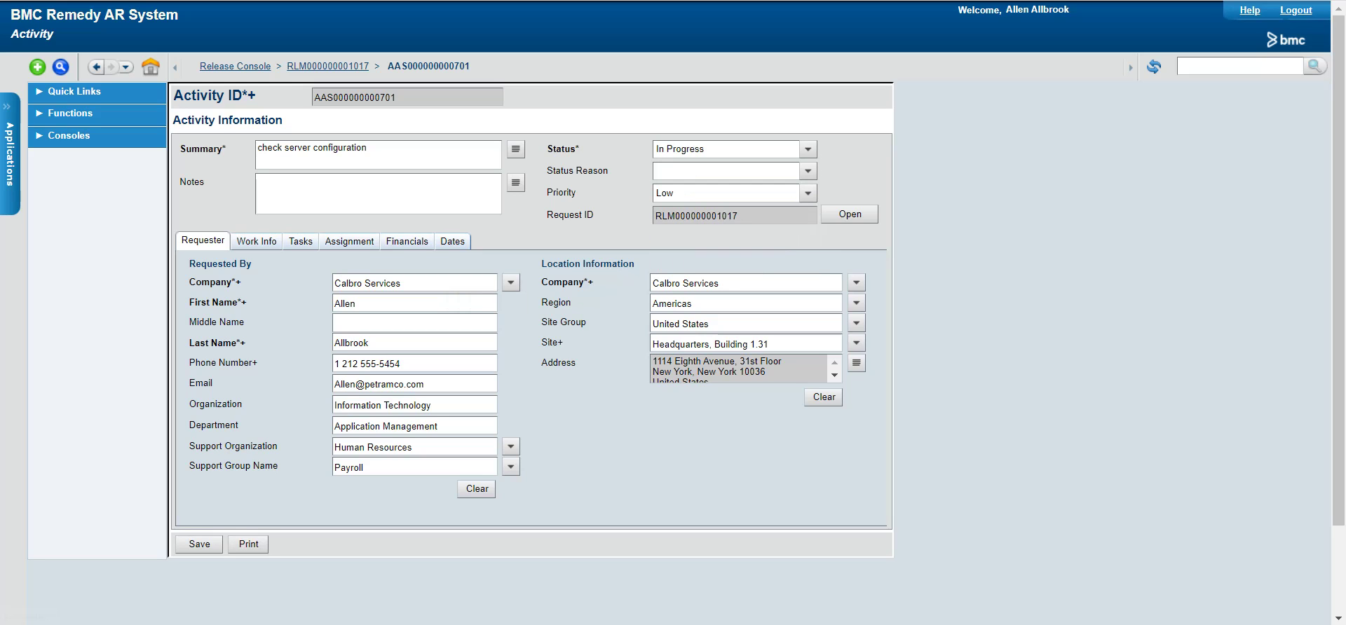
left_click(199, 544)
Step: Set the activity's status to Completed and try to save it
left_click(808, 149)
left_click(679, 237)
left_click(200, 544)
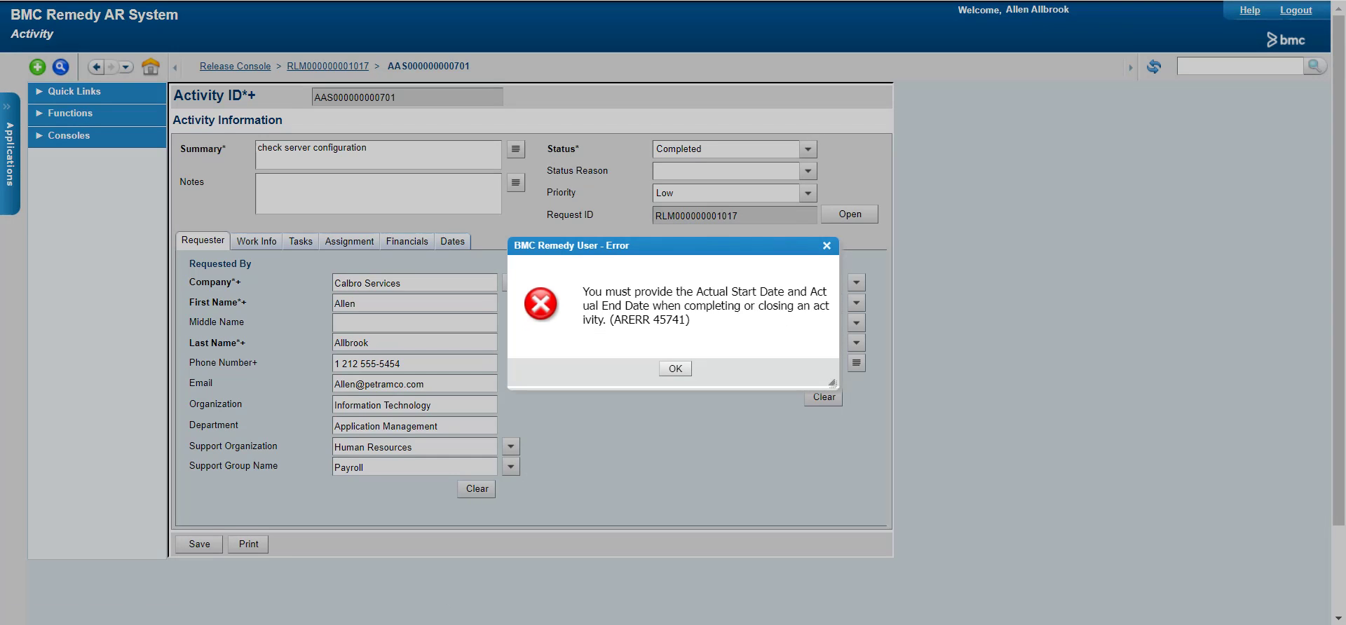
left_click(675, 368)
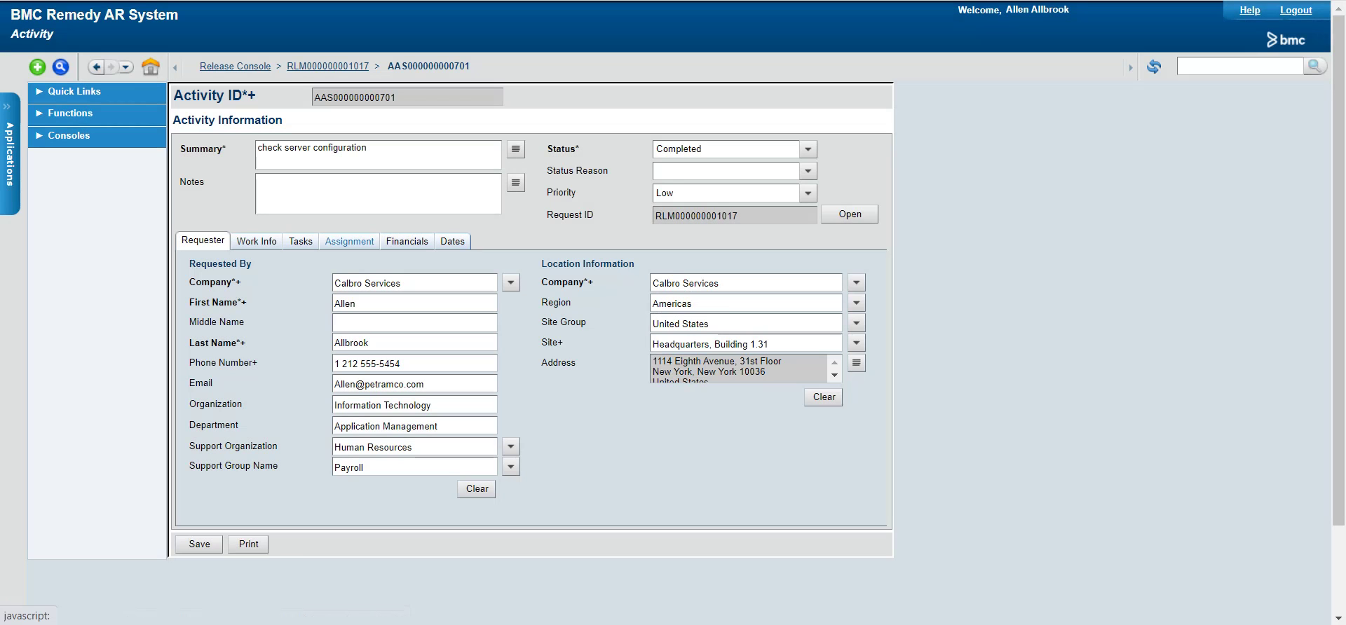
Step: Set the activity's actual start date to 2/22/2023 12:00:00 AM and actual end date to 2/23/2023 12:00:00 AM, and save the activity
left_click(452, 241)
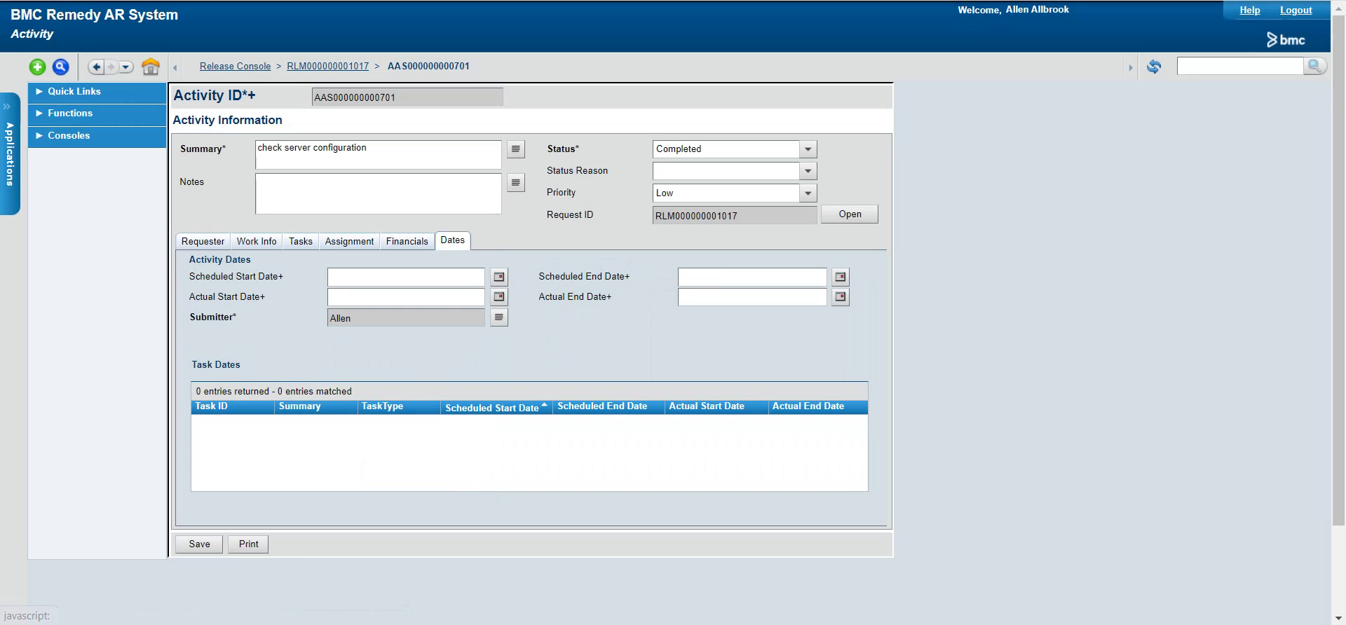
left_click(499, 296)
left_click(558, 511)
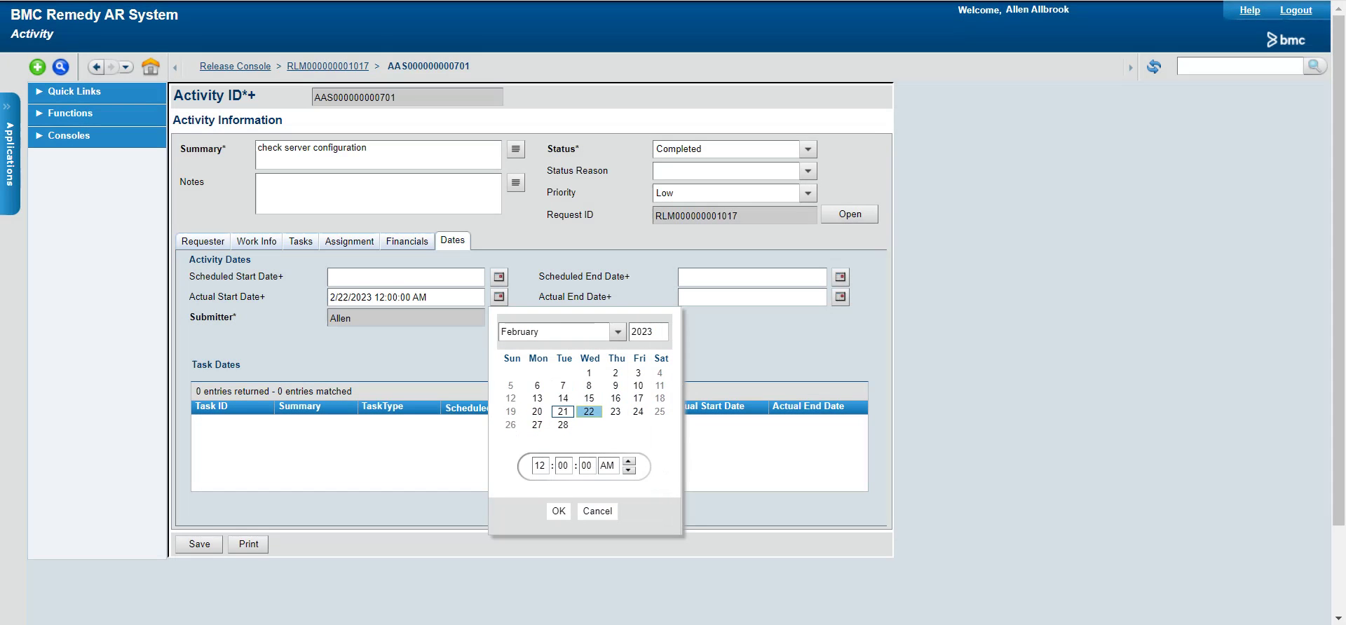
left_click(841, 297)
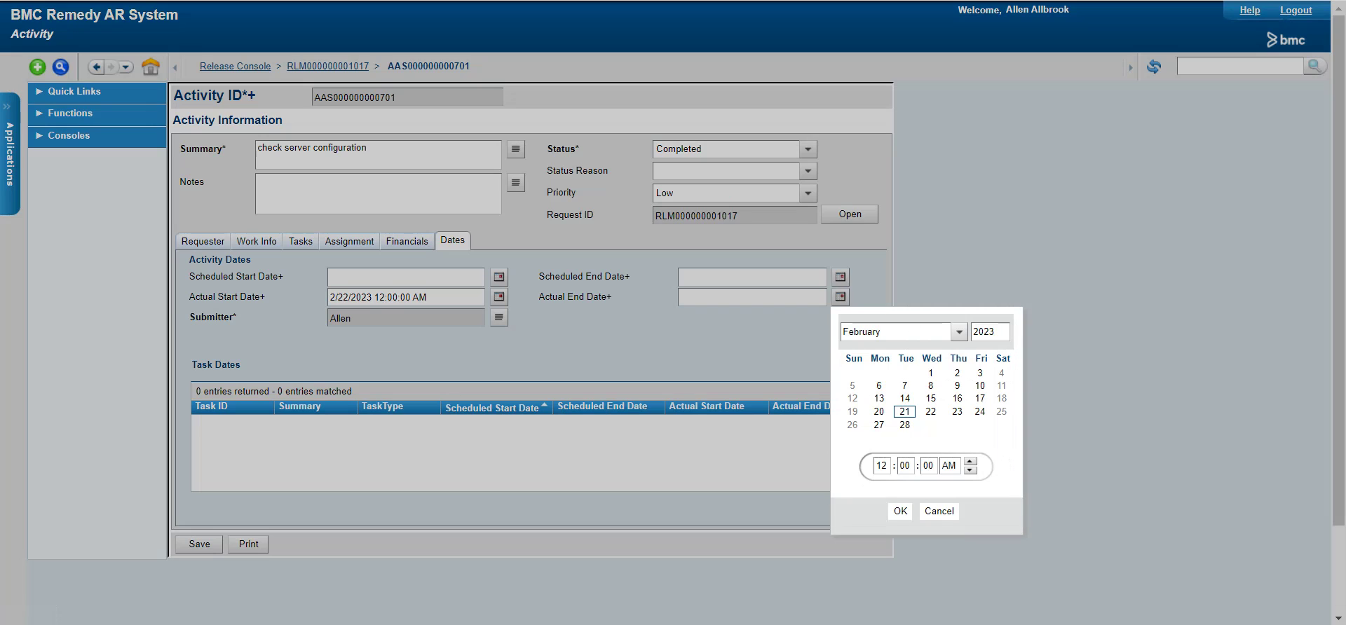
left_click(901, 511)
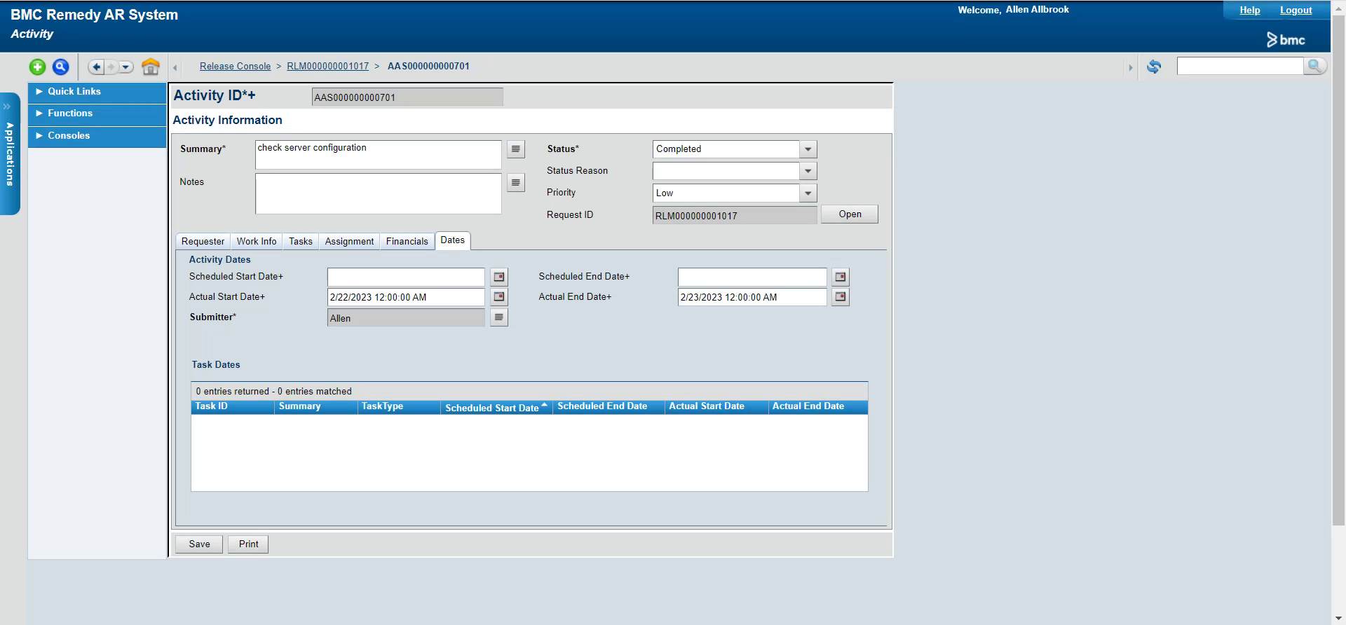
left_click(199, 544)
scroll(673, 281, "down", 3)
scroll(674, 280, "up", 3)
Step: Return to the server software upgrade release and advance it from Deployment through Close Down Approval to the Close Down milestone's Completed status
left_click(327, 65)
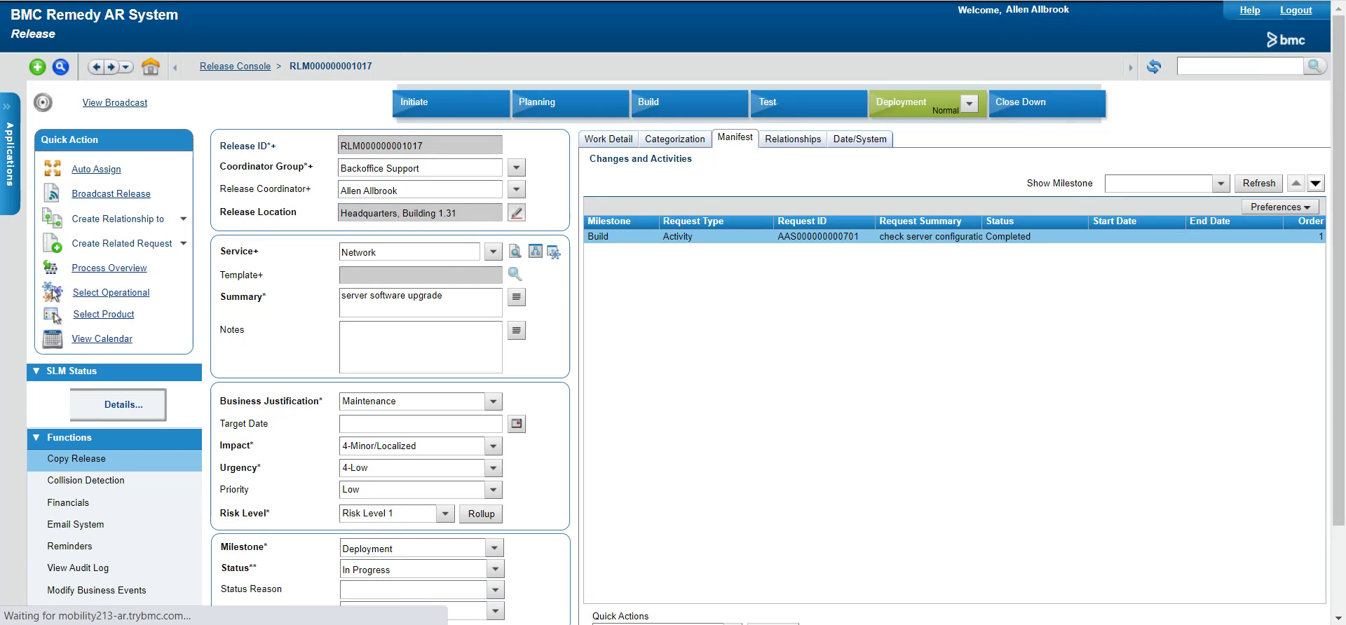
left_click(969, 103)
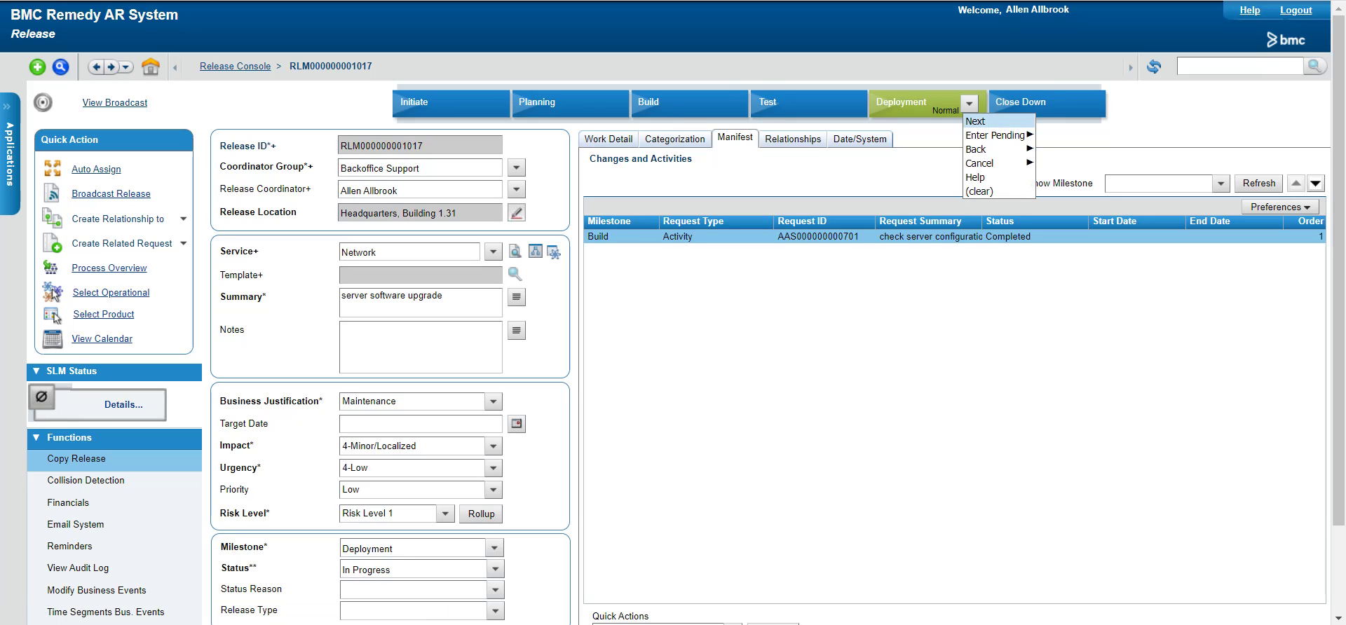
left_click(975, 121)
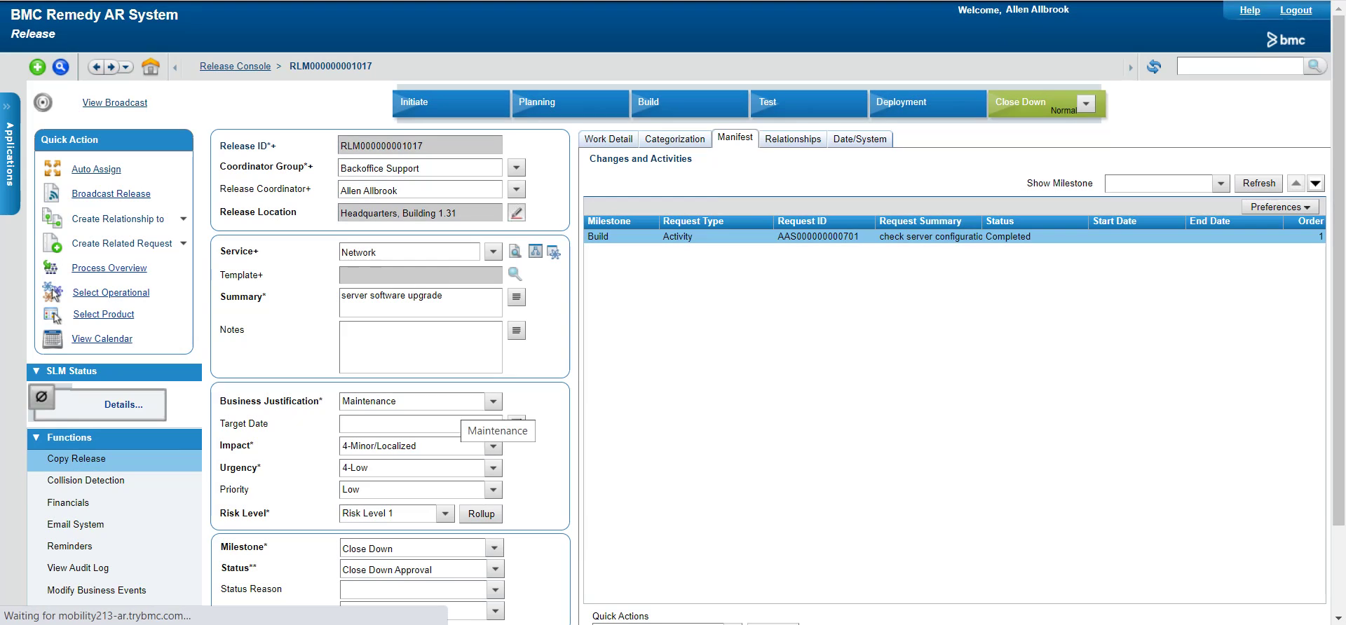
scroll(491, 421, "down", 2)
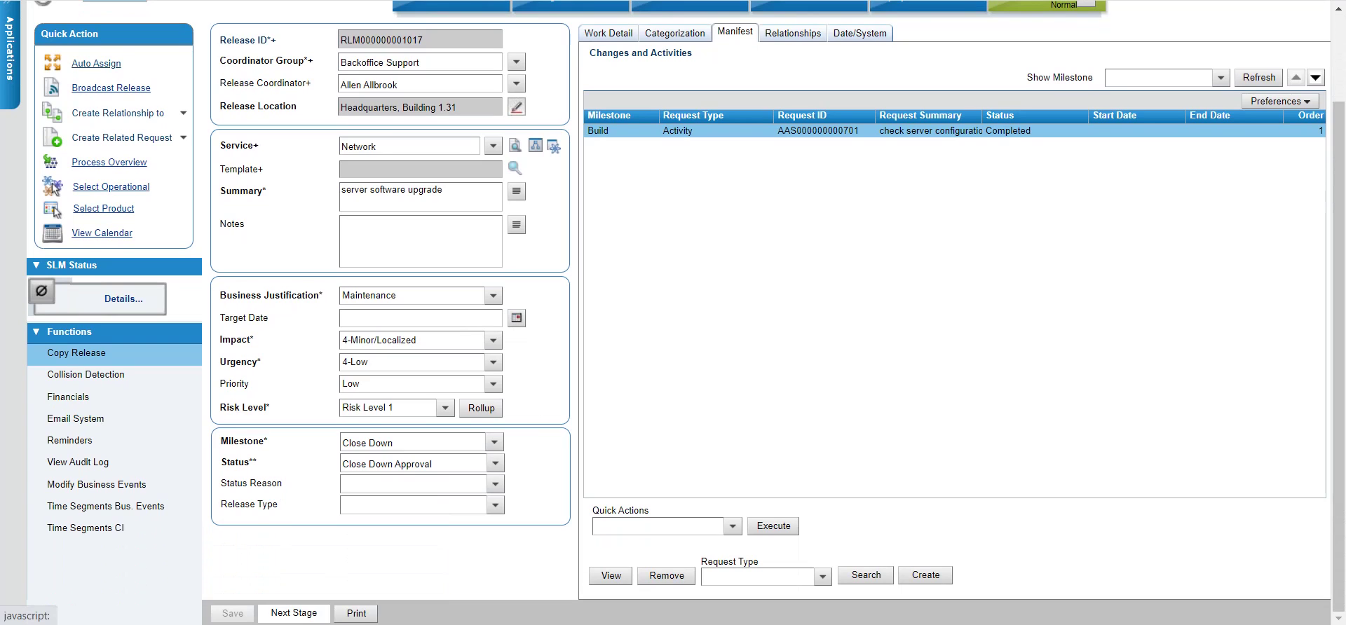
left_click(294, 613)
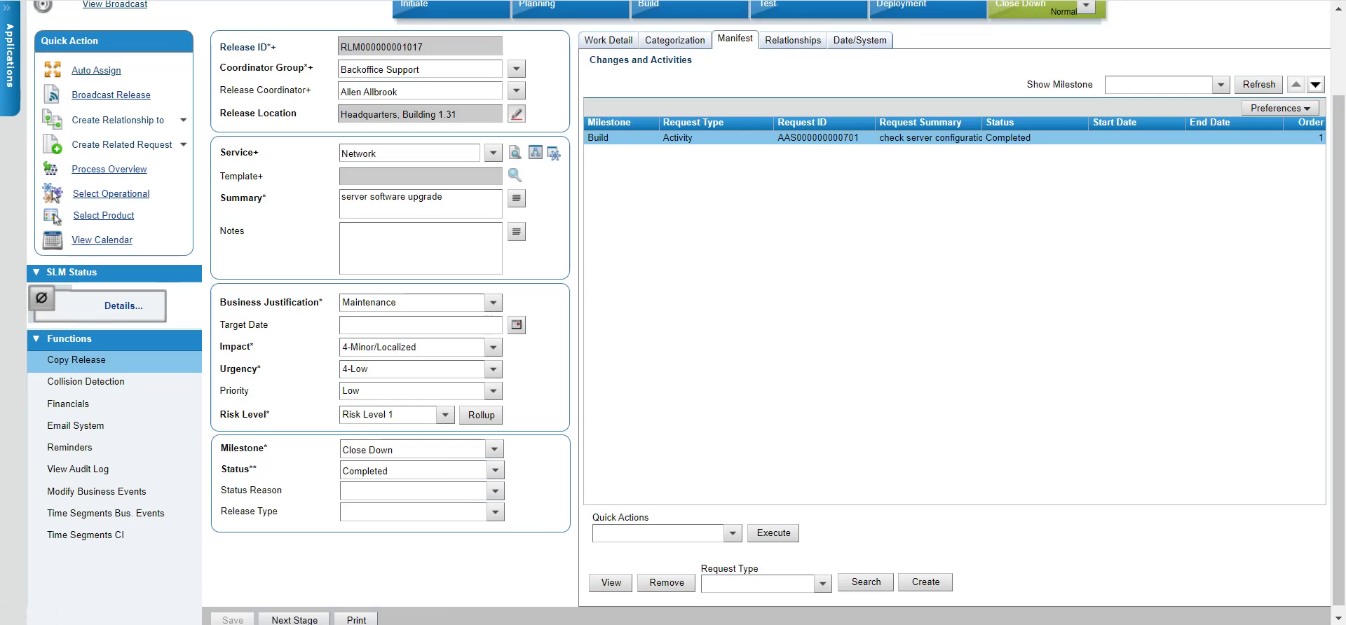
Step: Set the release's status to Closed in the Close Down milestone and apply the change by advancing to the next stage
left_click(495, 449)
left_click(368, 480)
left_click(495, 470)
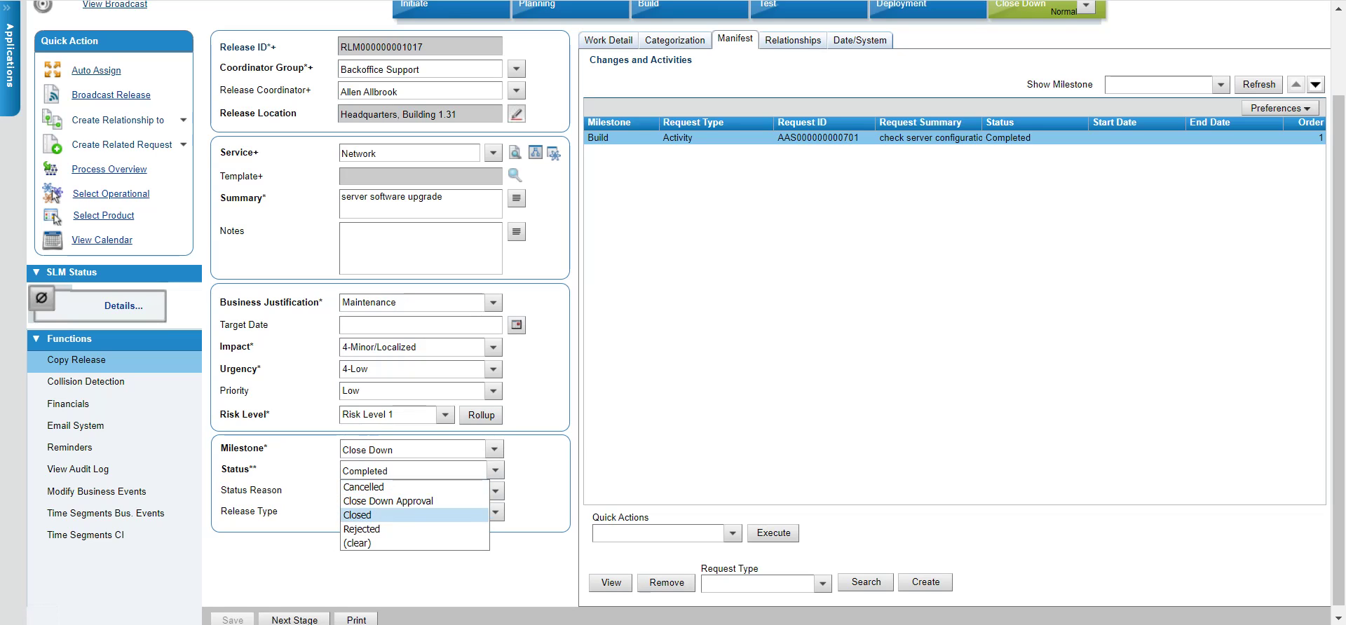
left_click(365, 515)
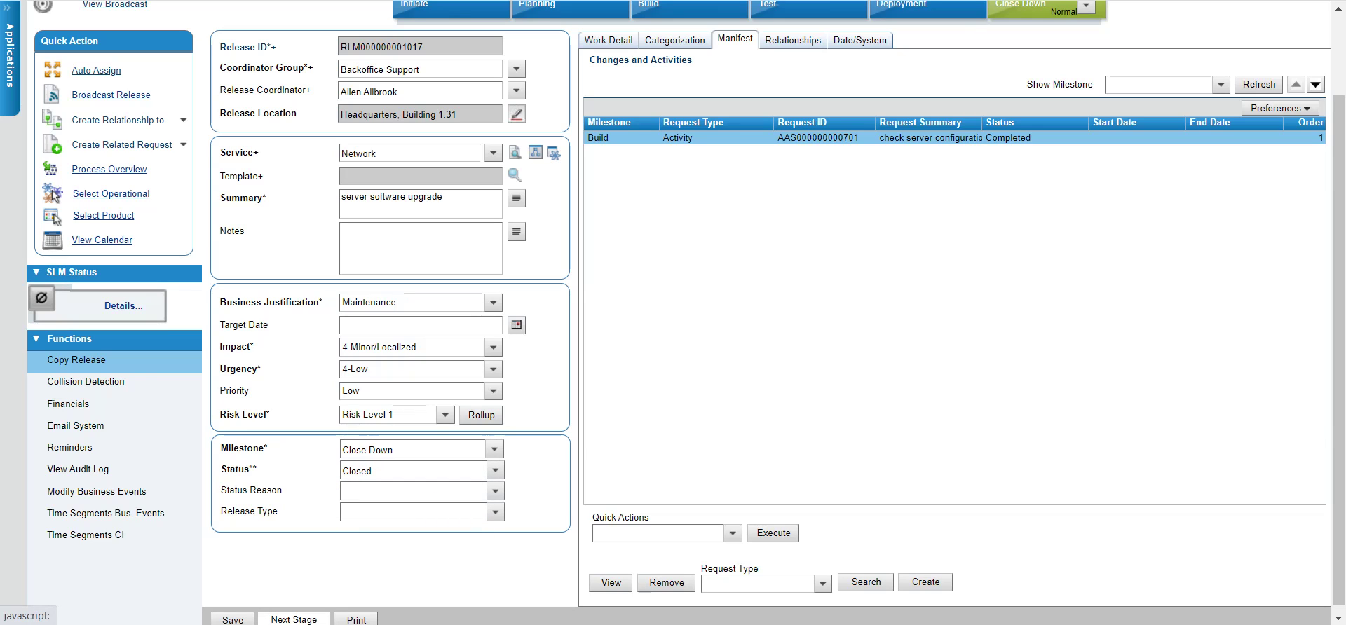
left_click(294, 620)
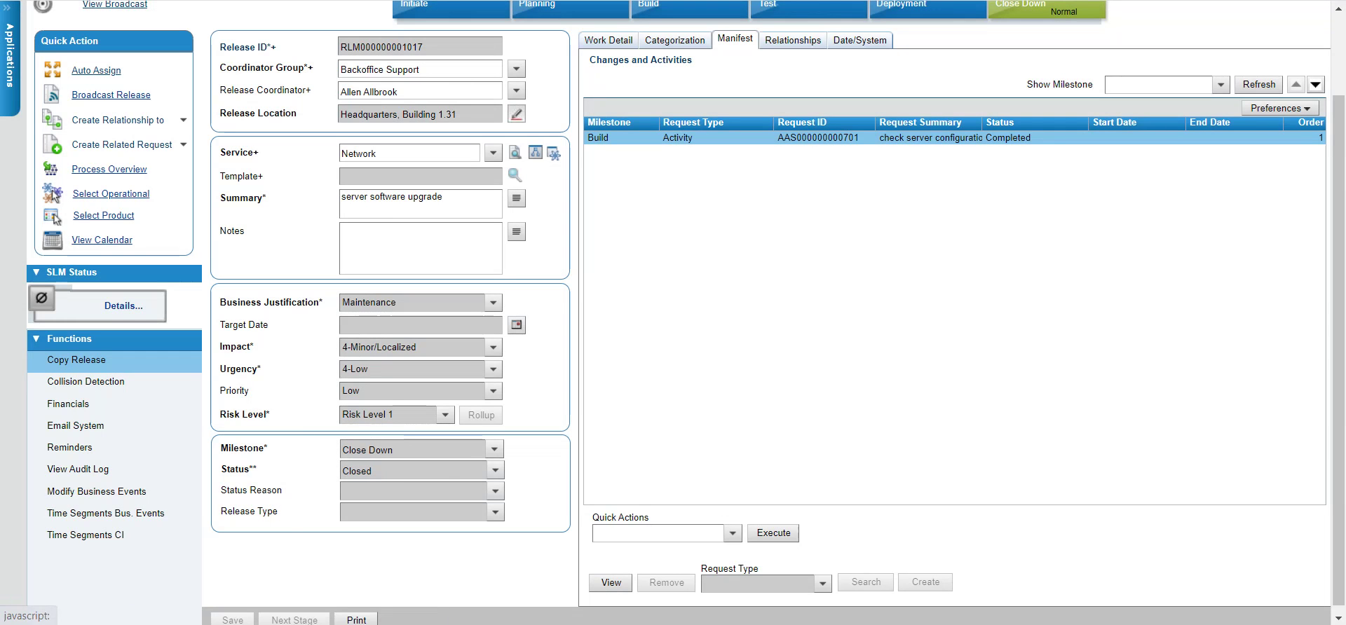
scroll(421, 466, "up", 3)
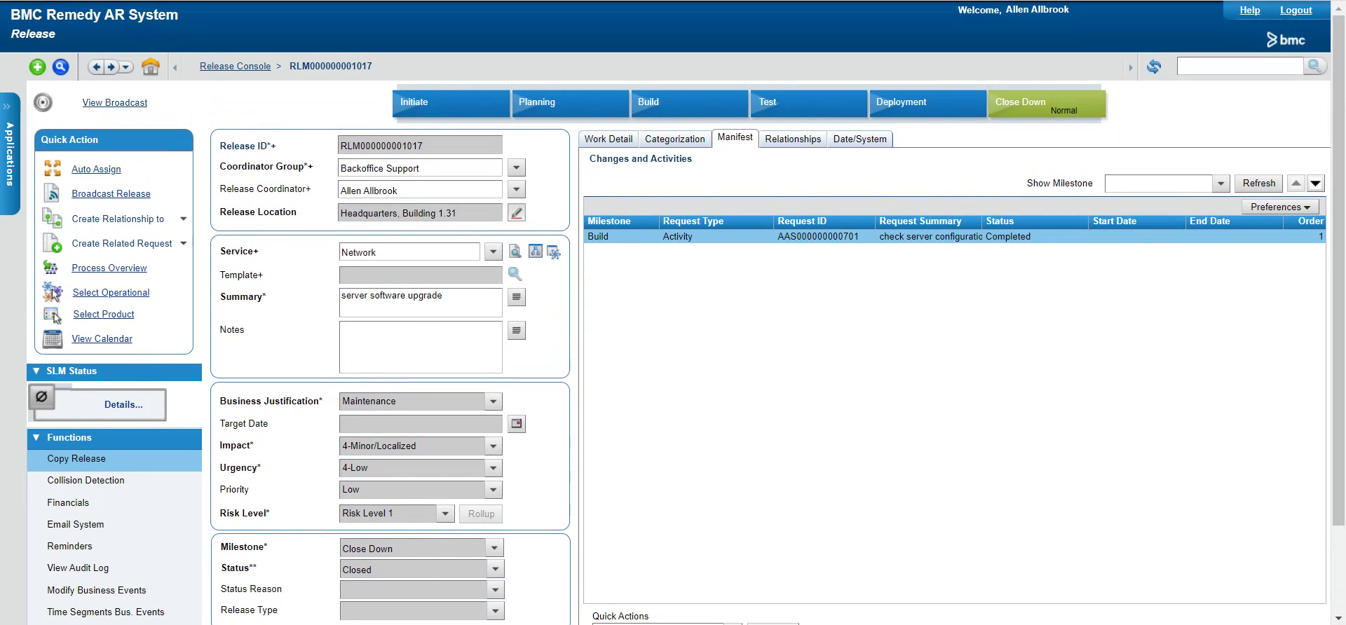